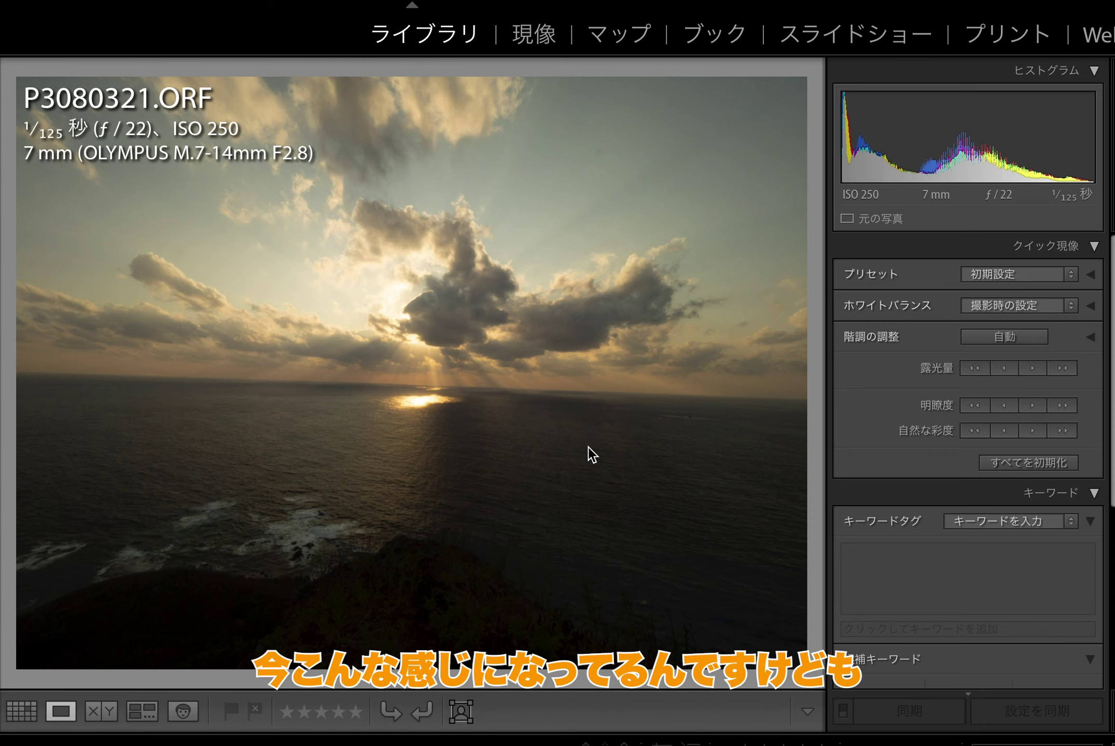
Step: Open the sunset photo in Develop and raise Exposure to +3.15
click(540, 46)
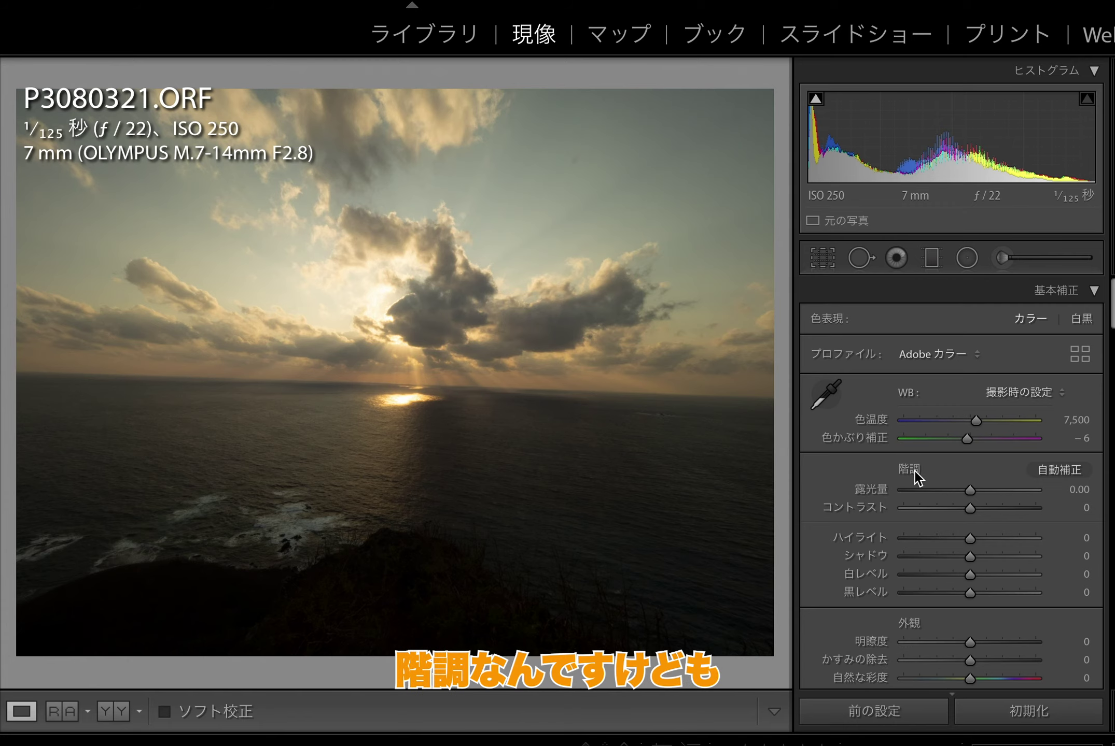
scroll(910, 496, down, 2)
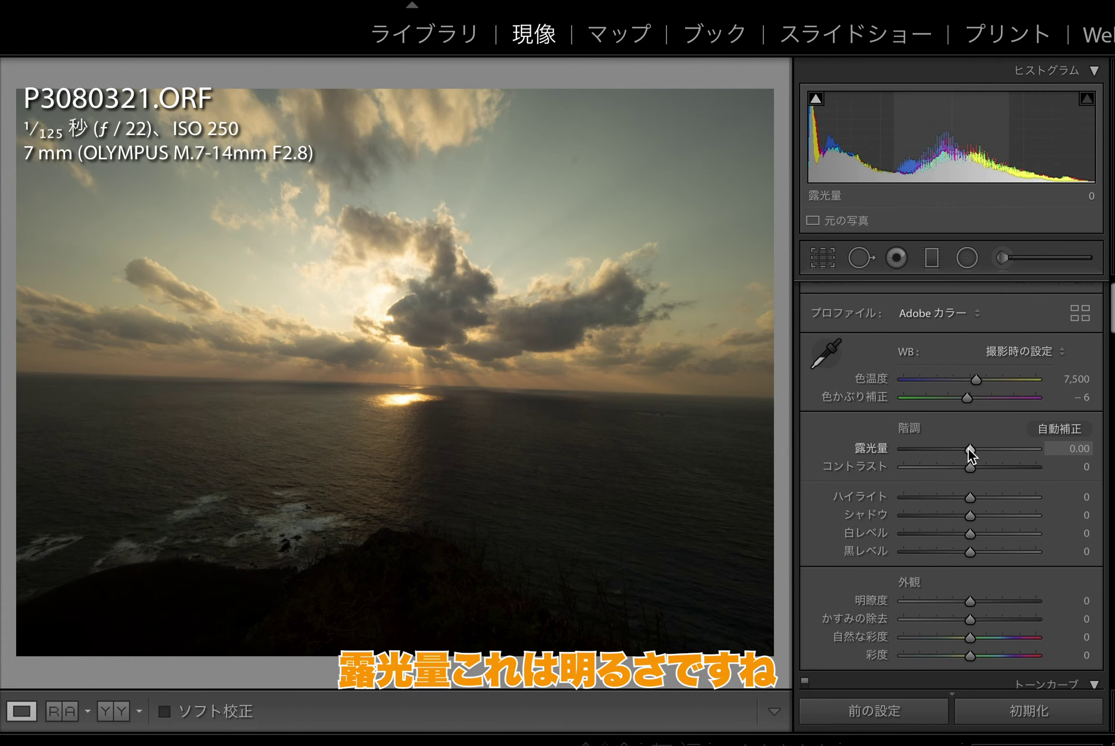
drag(969, 447, 1010, 450)
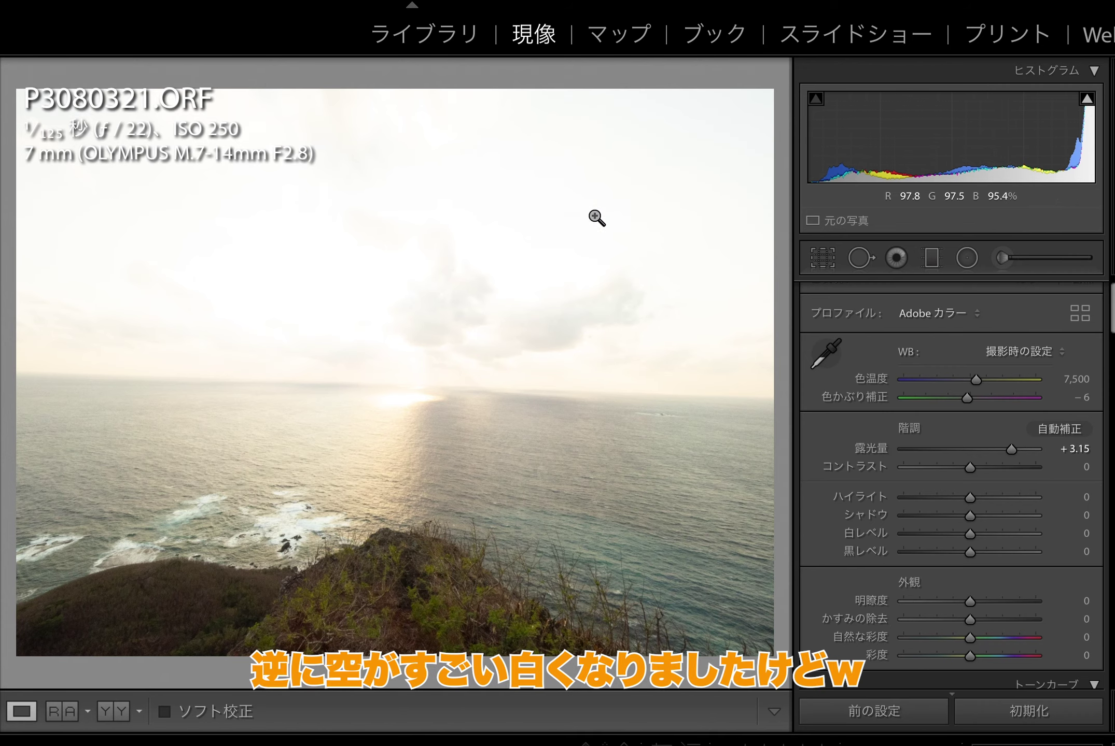
mouse_move(1005, 448)
mouse_down()
mouse_move(938, 451)
mouse_move(974, 449)
mouse_up()
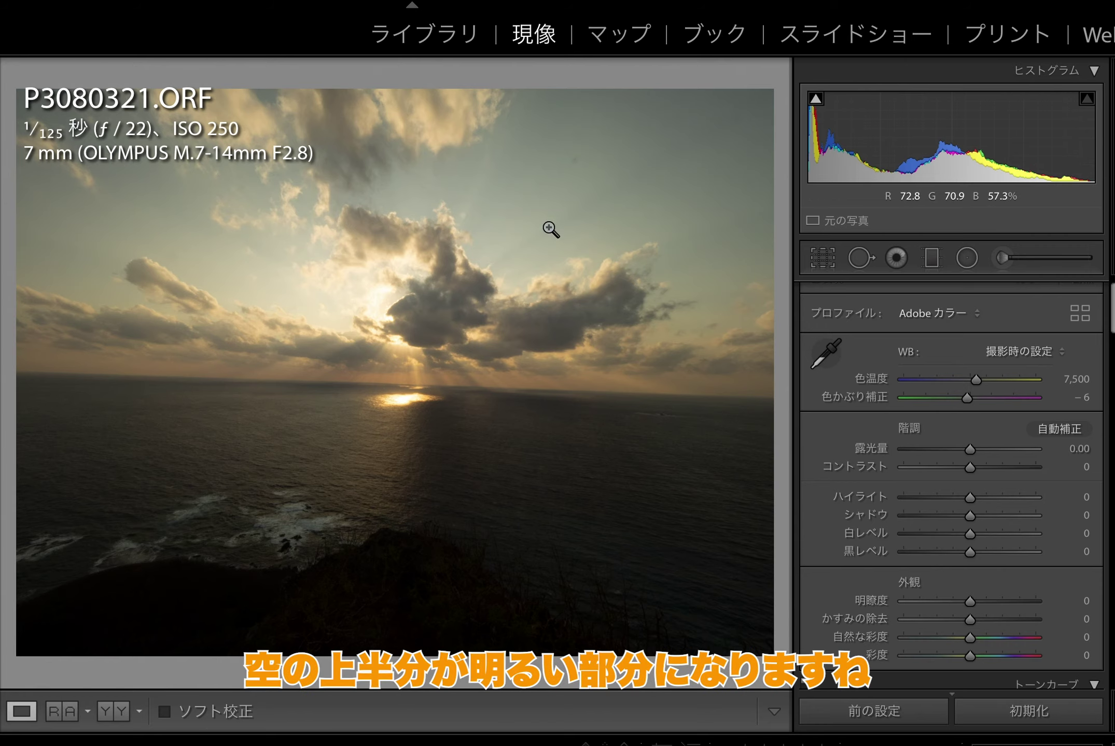
drag(970, 497, 1066, 493)
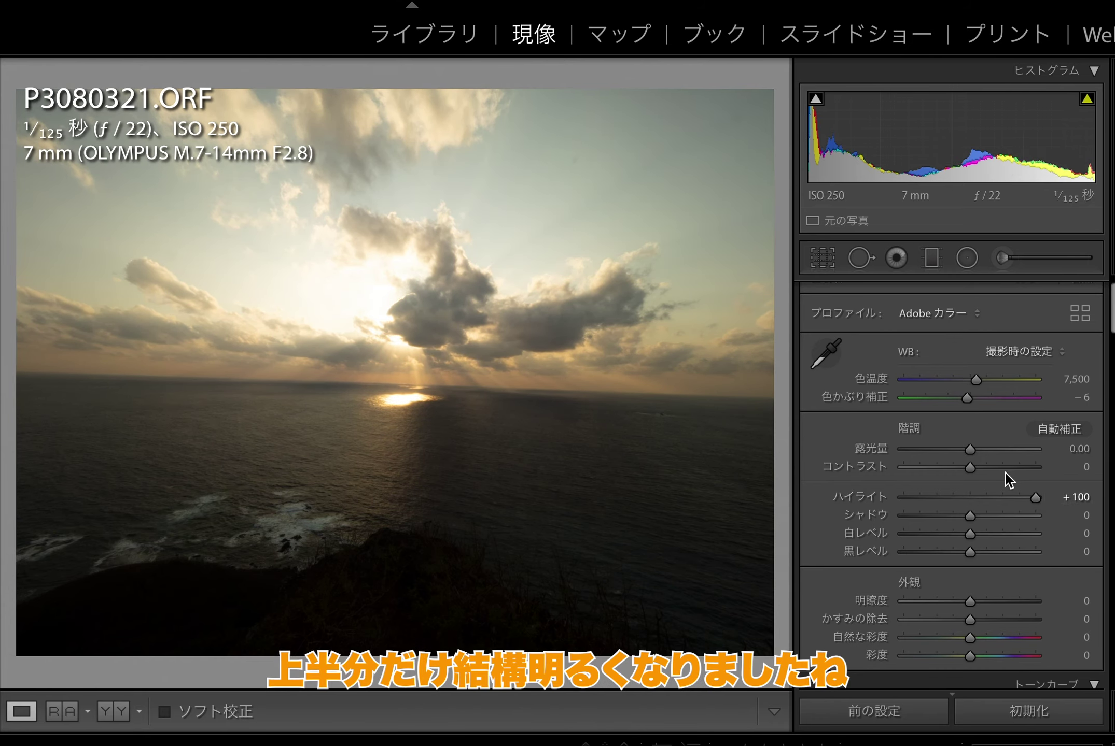
drag(1033, 496, 876, 510)
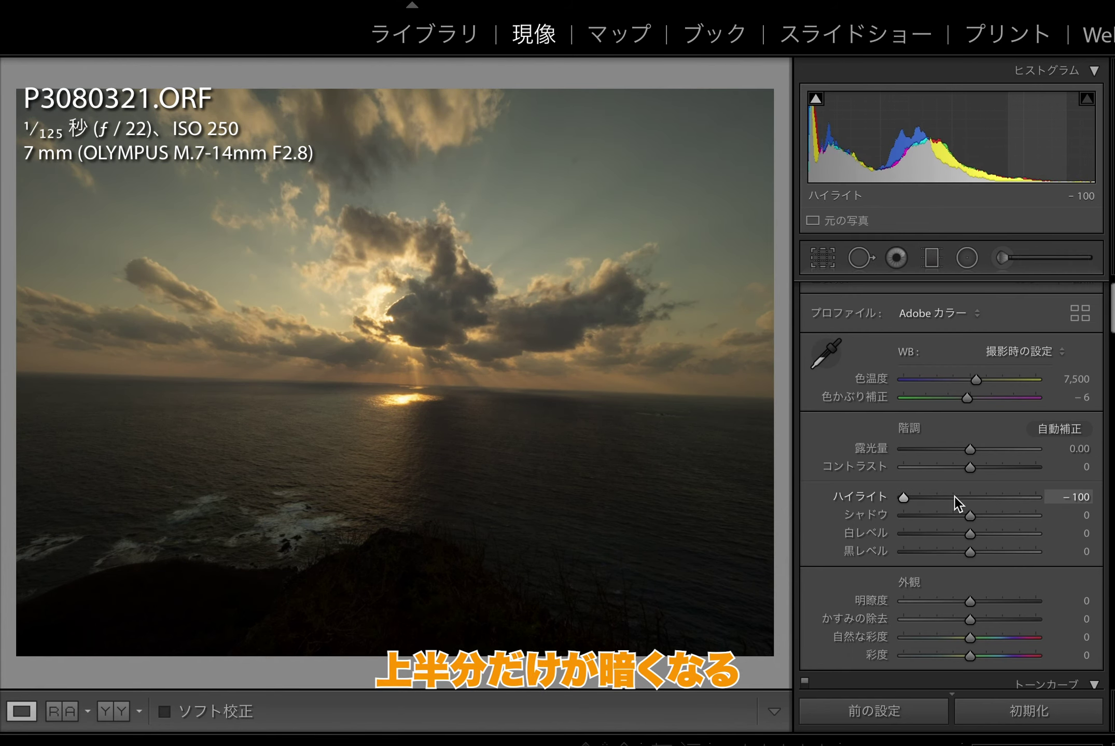
double_click(903, 497)
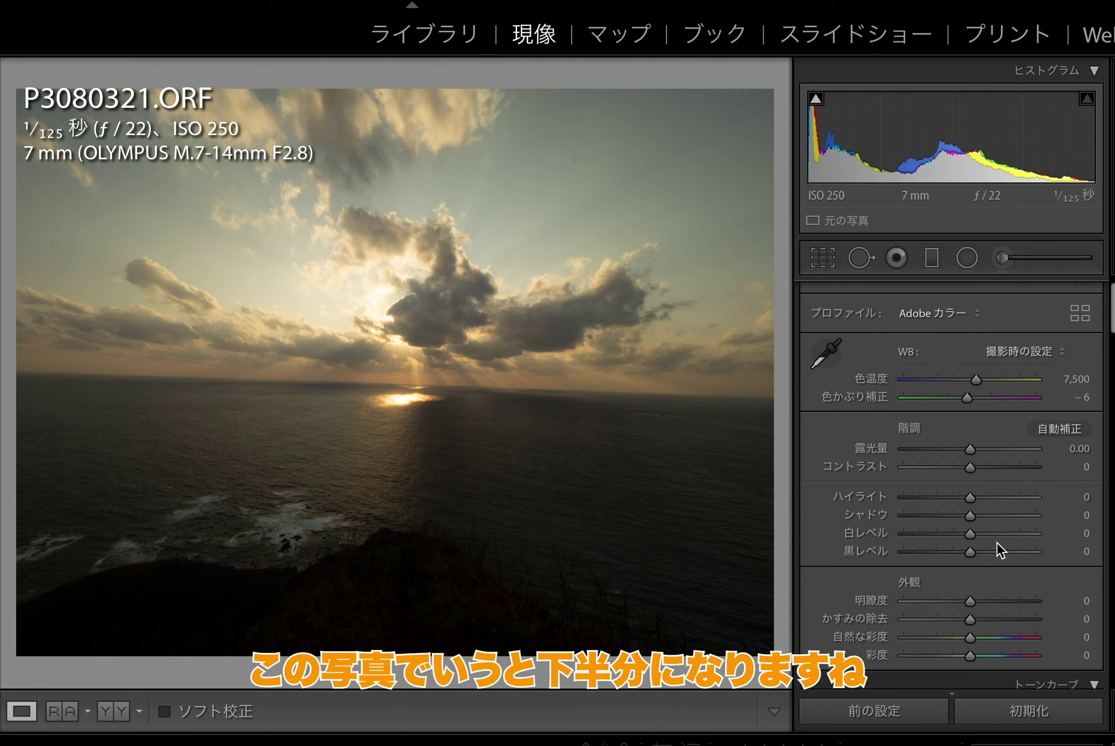
drag(970, 515, 1056, 514)
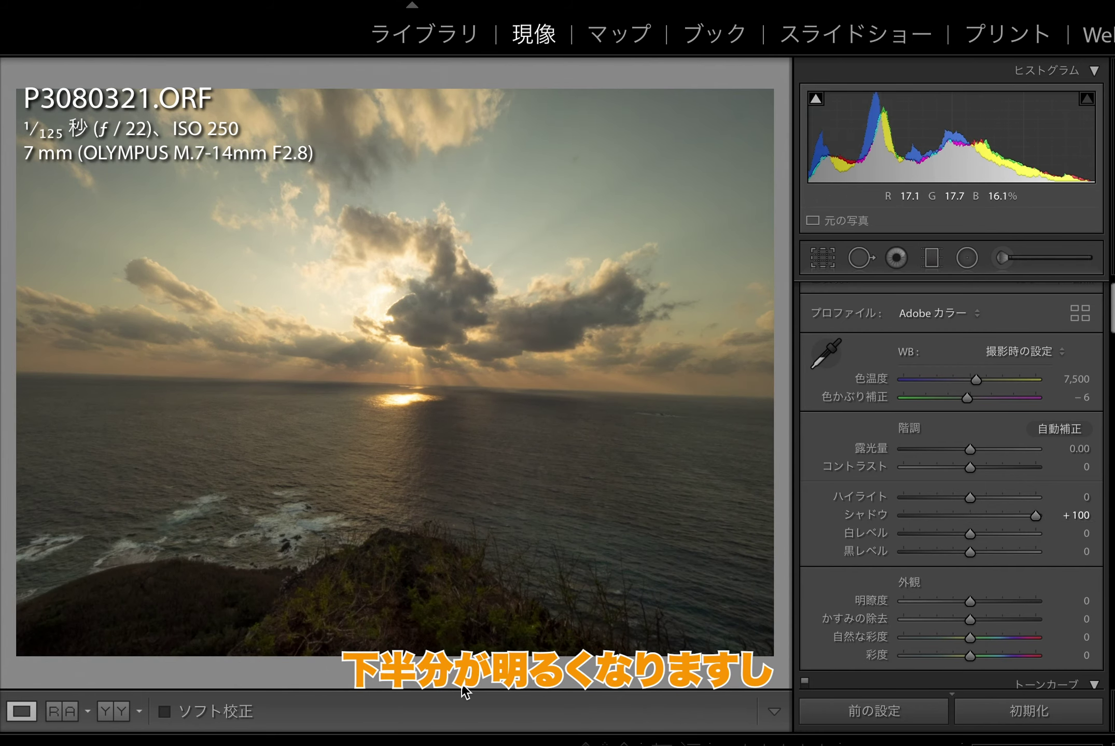
drag(1035, 515, 896, 516)
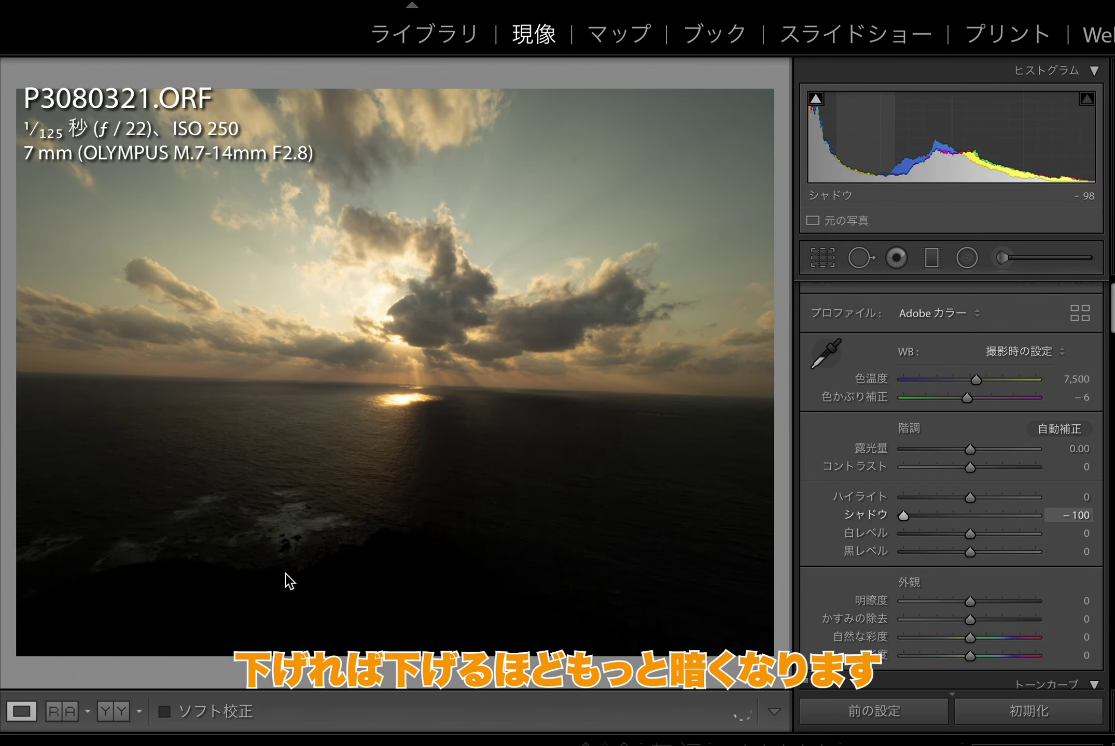
double_click(898, 516)
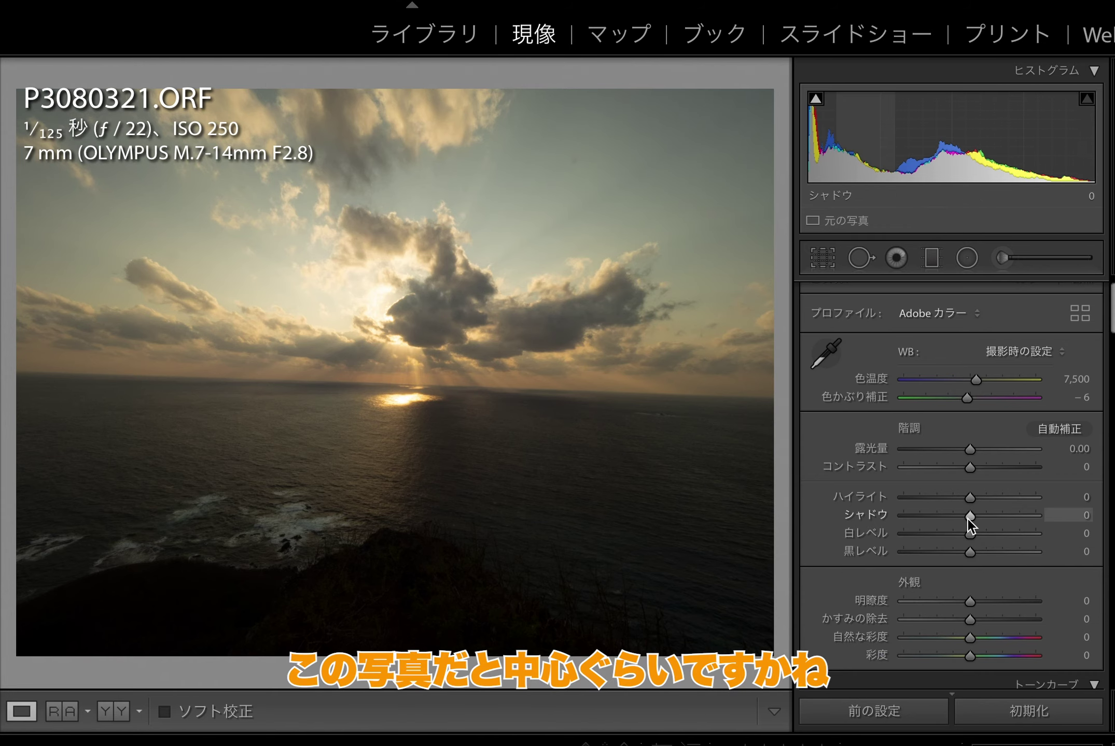
drag(968, 532, 1037, 532)
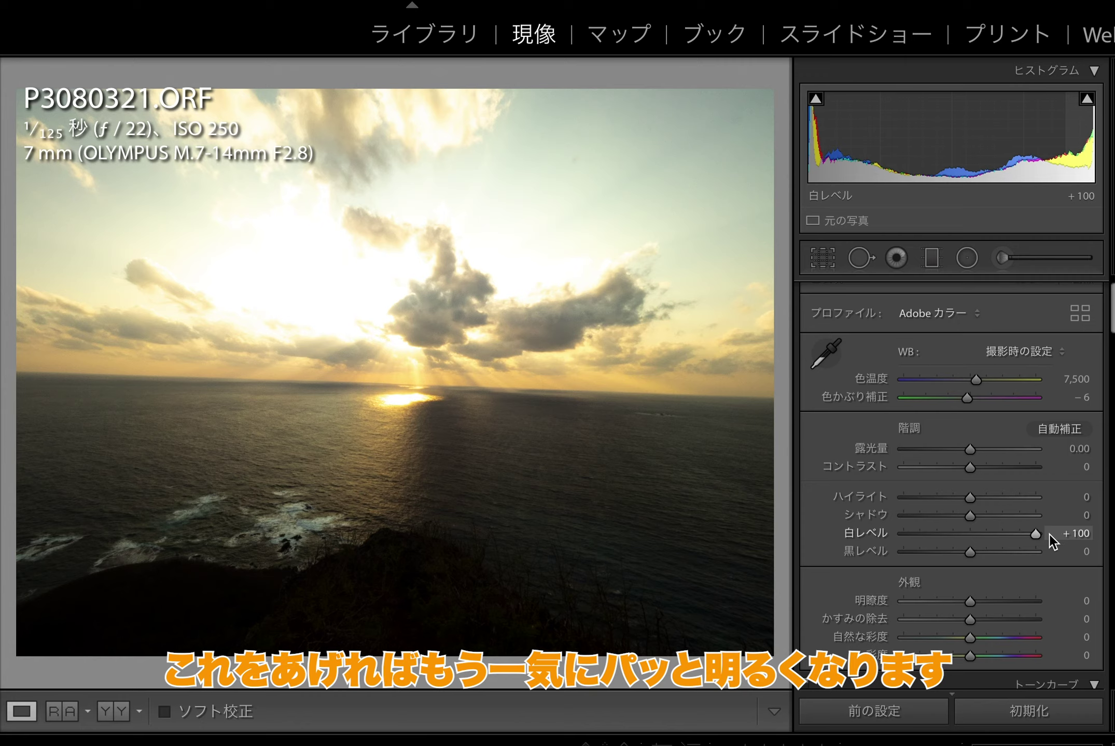
mouse_move(1032, 534)
mouse_down()
mouse_move(848, 532)
mouse_move(970, 532)
mouse_move(1077, 499)
mouse_move(970, 498)
mouse_up()
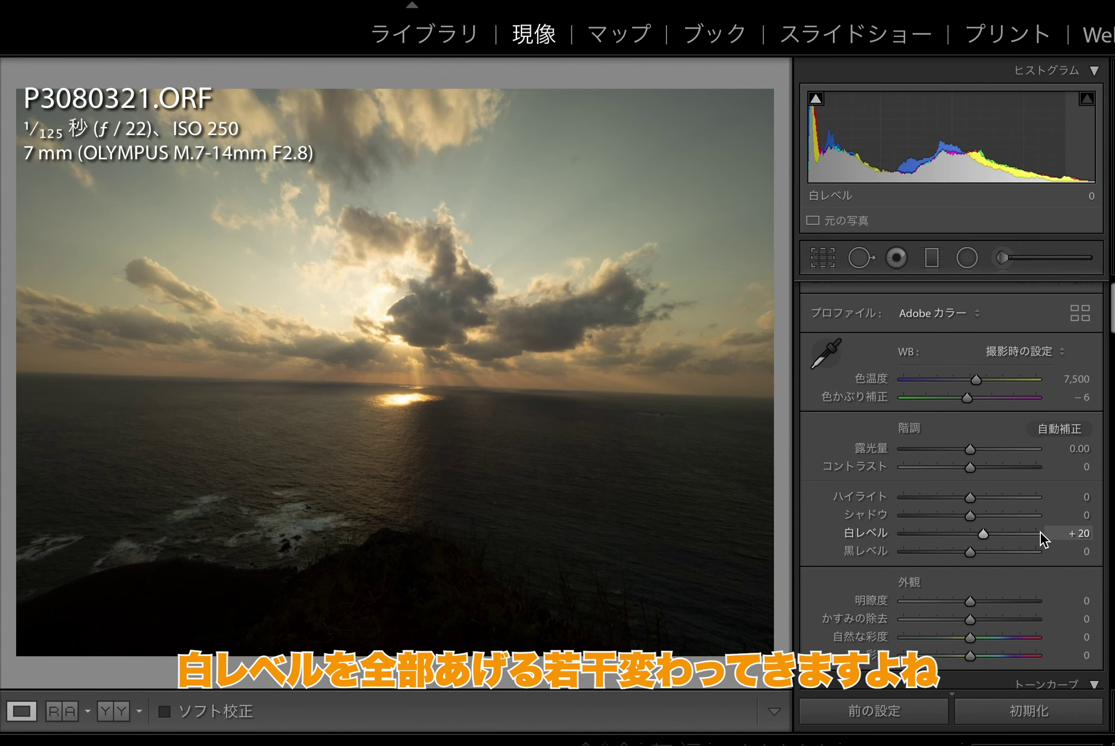
drag(1040, 532, 1109, 539)
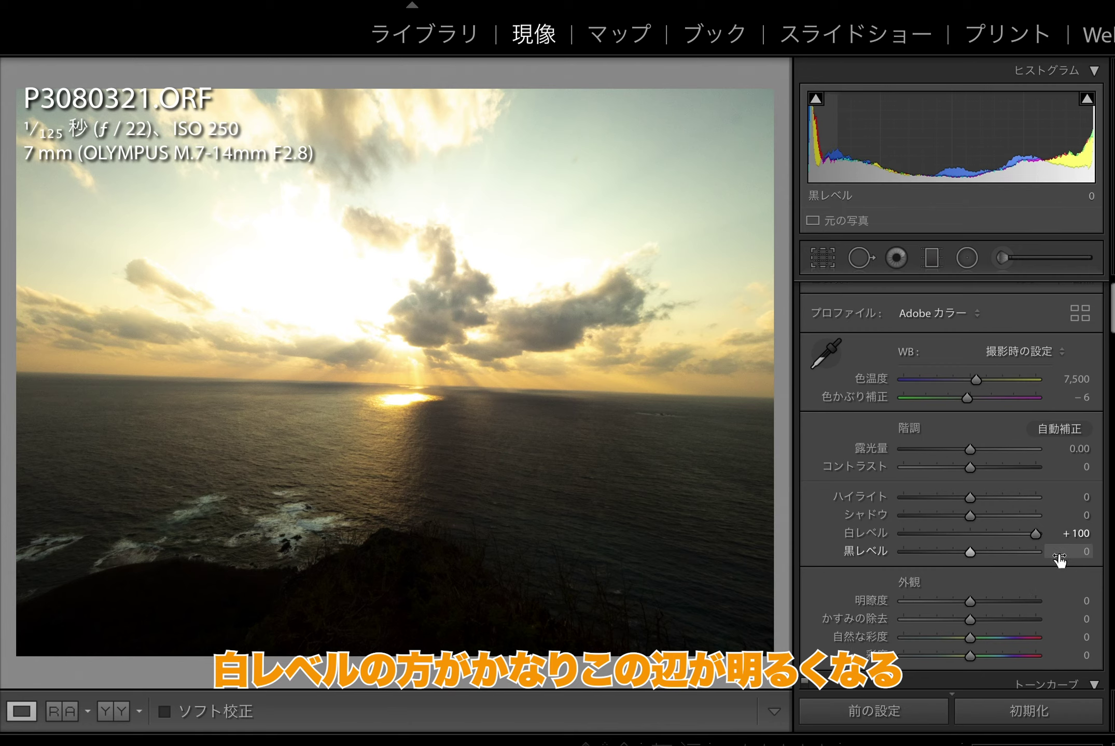
double_click(1034, 534)
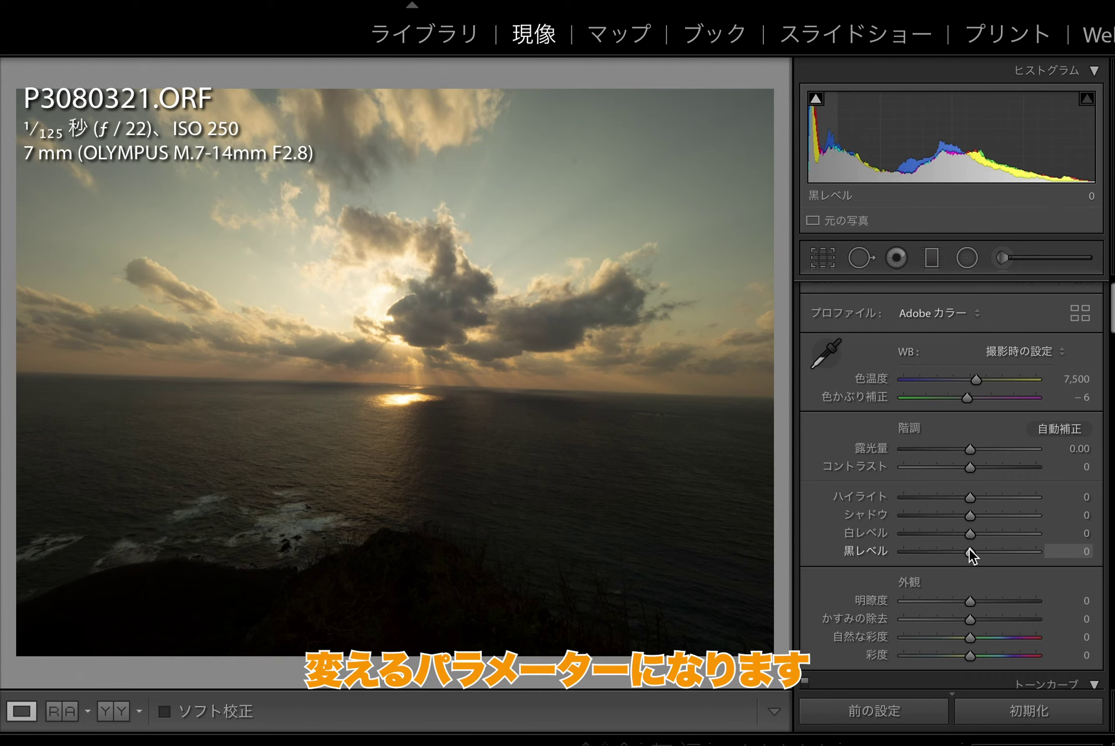
mouse_move(968, 548)
mouse_down()
mouse_move(856, 551)
mouse_move(1107, 566)
mouse_up()
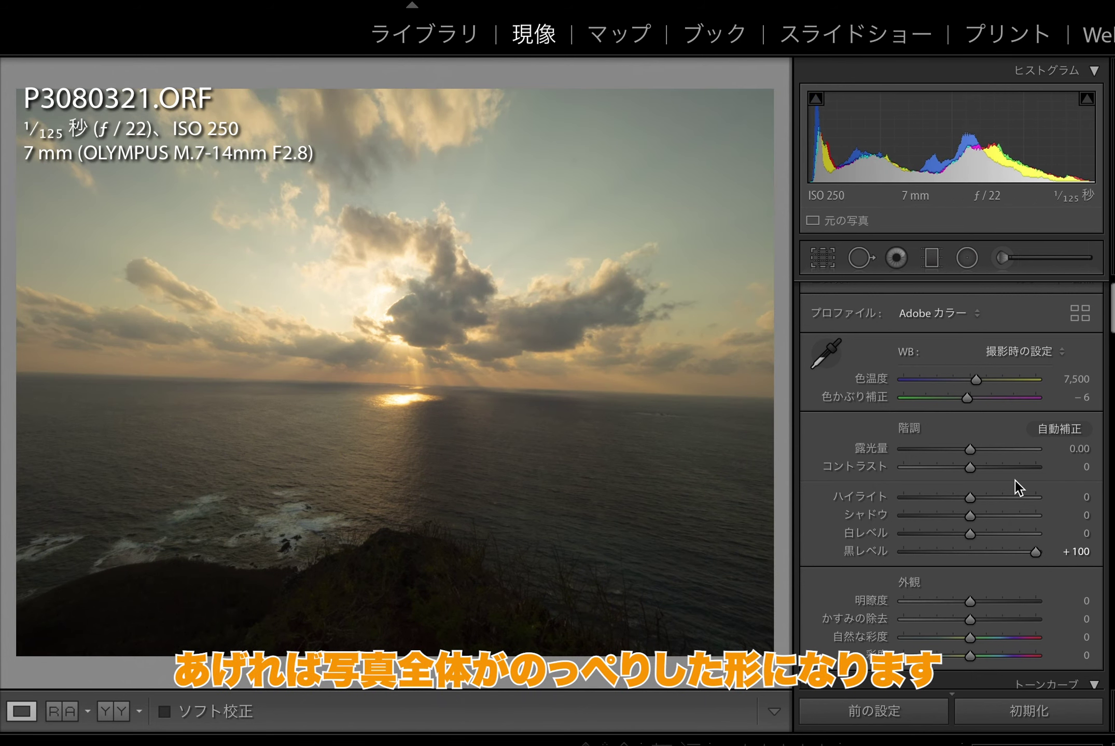
double_click(1036, 553)
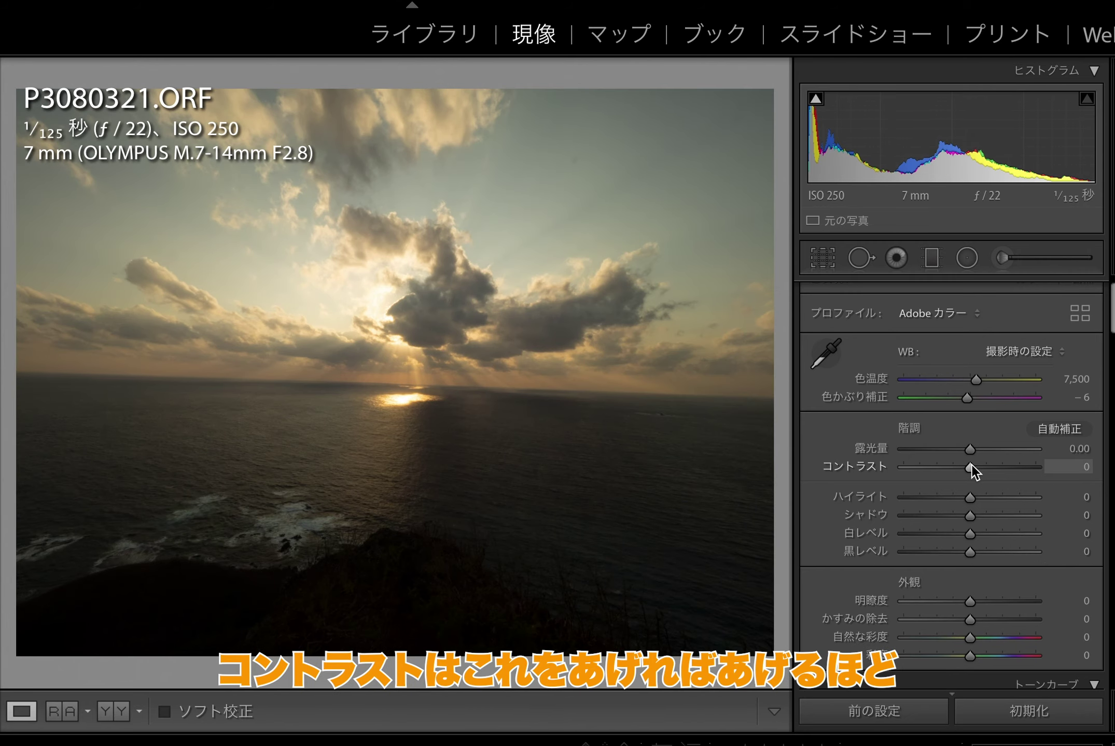
drag(969, 467, 1084, 467)
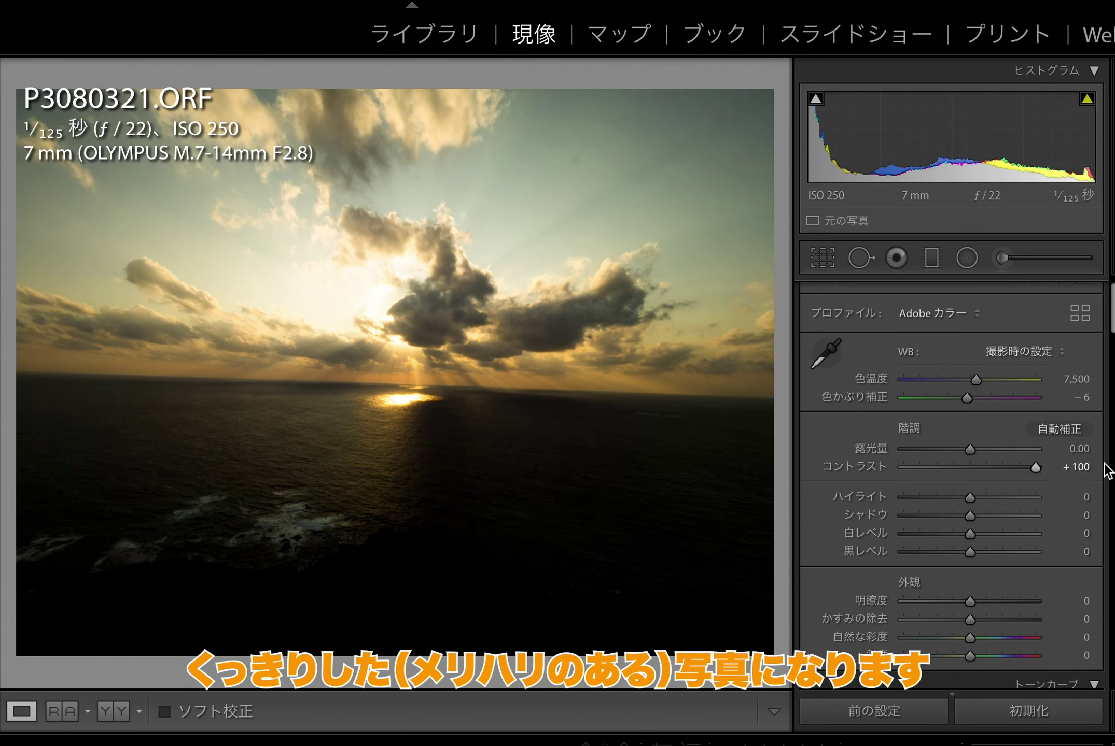
double_click(1034, 466)
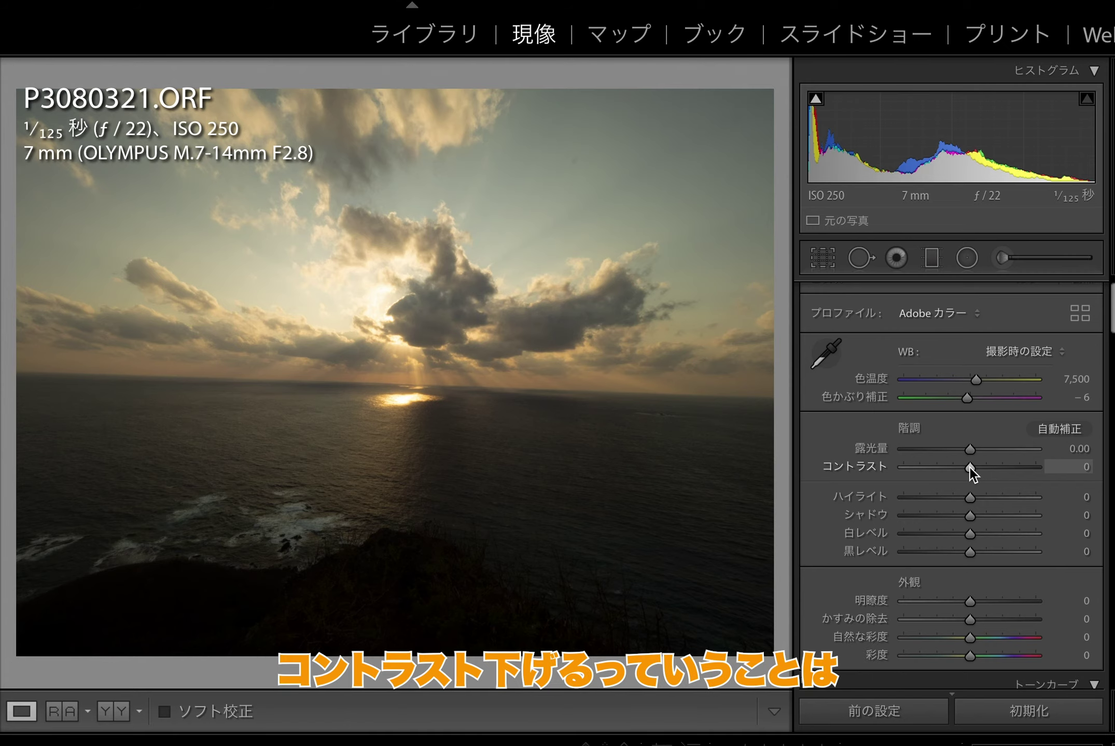
drag(969, 466, 869, 469)
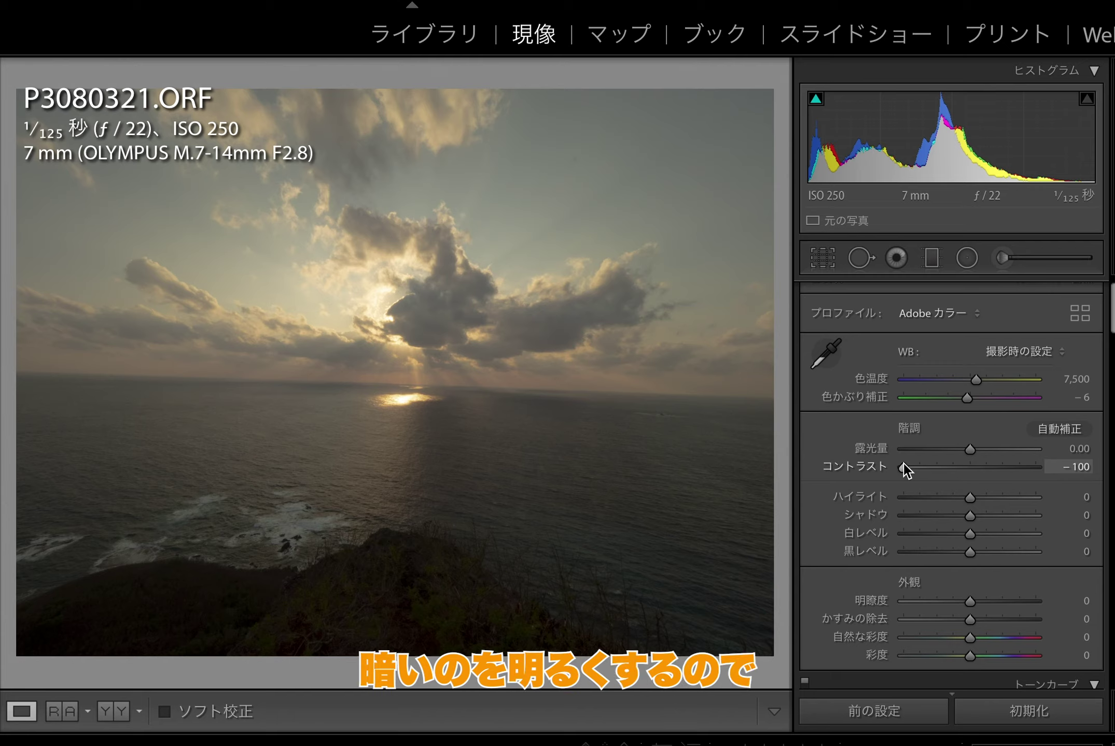
drag(903, 465, 1082, 471)
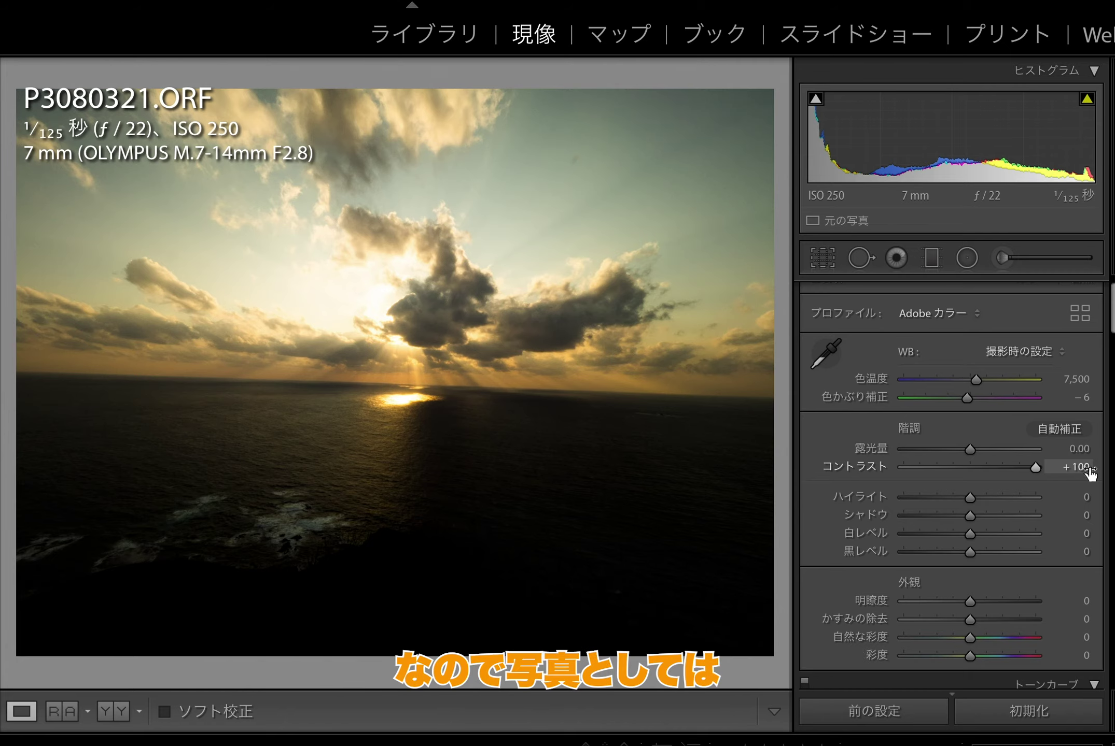
double_click(855, 467)
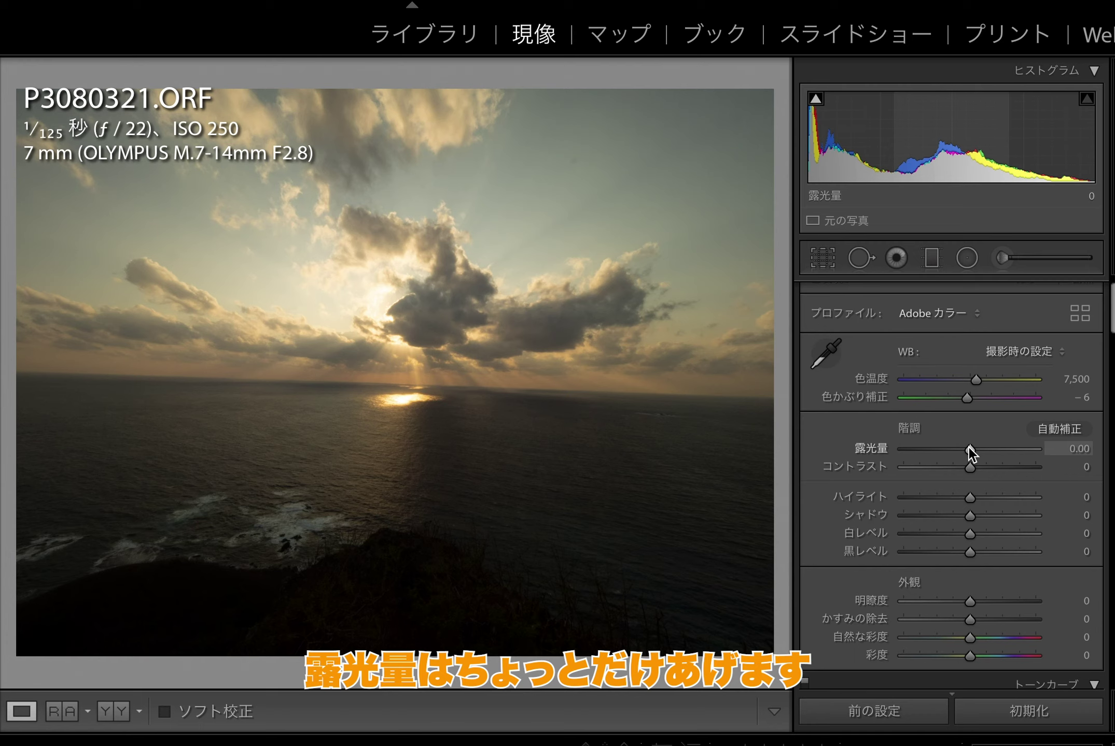
drag(968, 447, 981, 447)
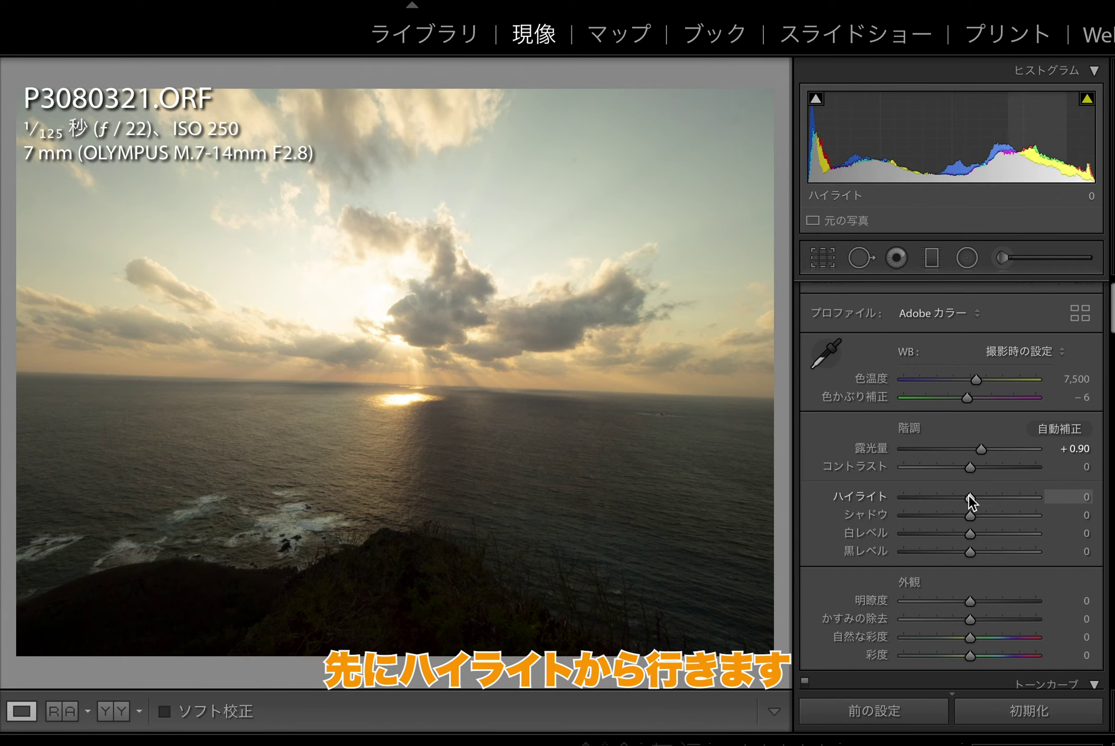
Step: Set Highlights to -100 and Shadows to +100 to keep sky colour and lift the foreground
drag(968, 495, 861, 501)
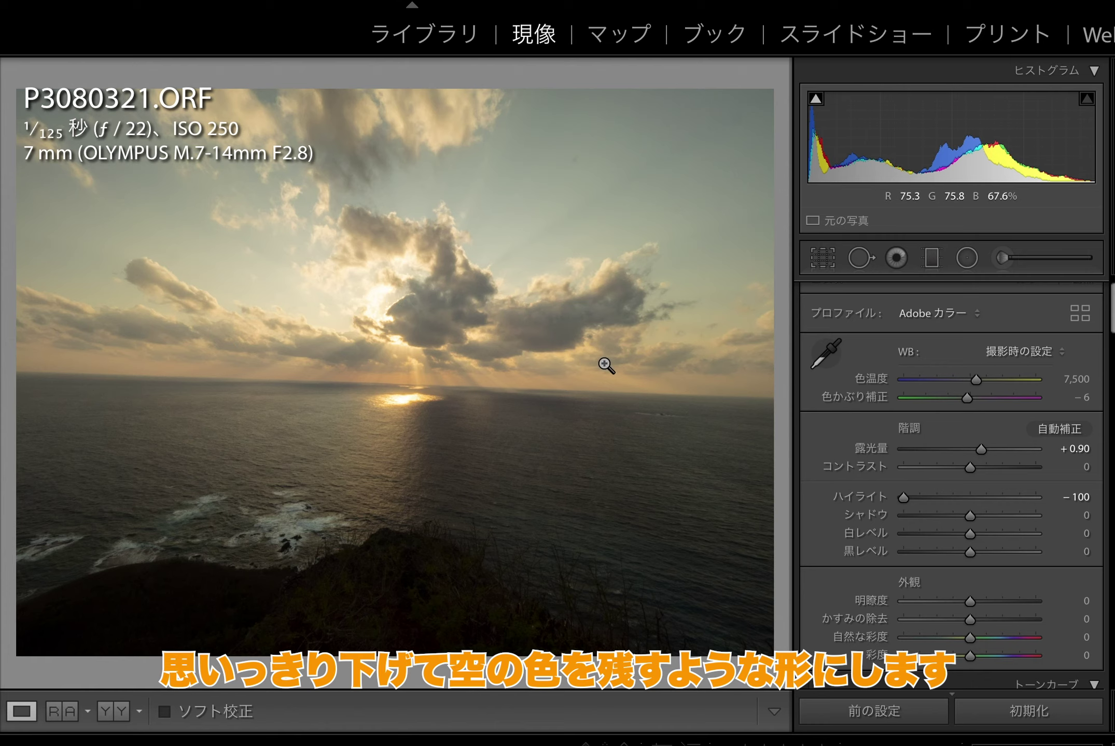
double_click(901, 499)
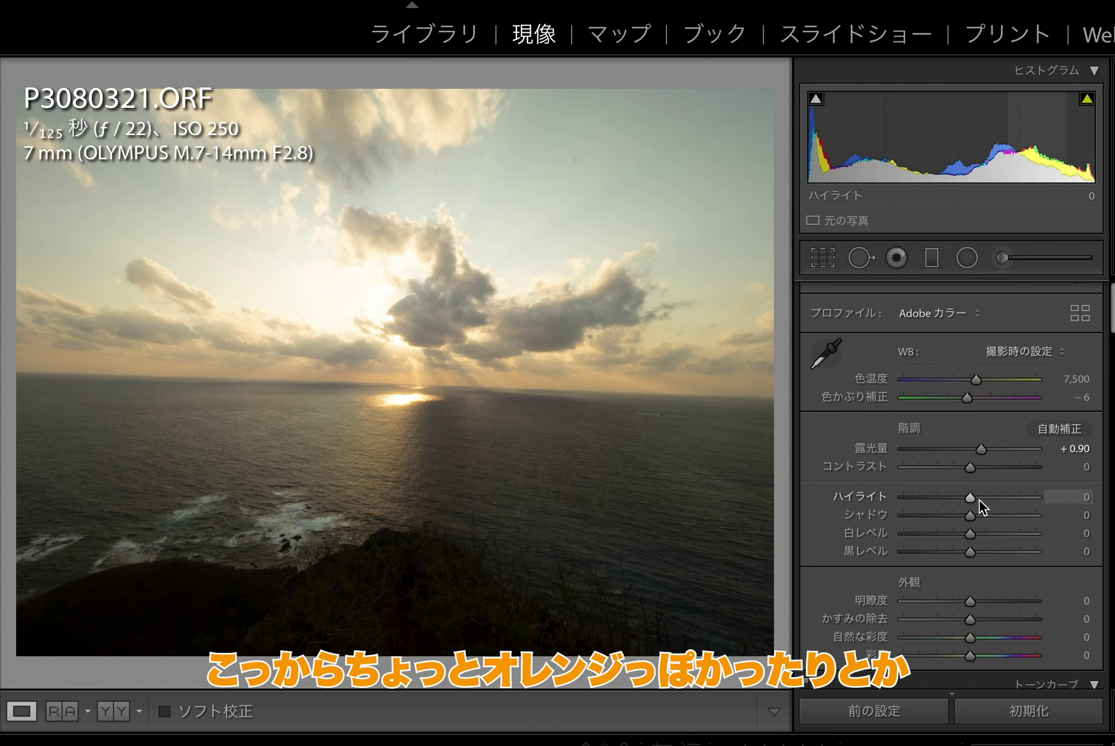
drag(970, 497, 884, 499)
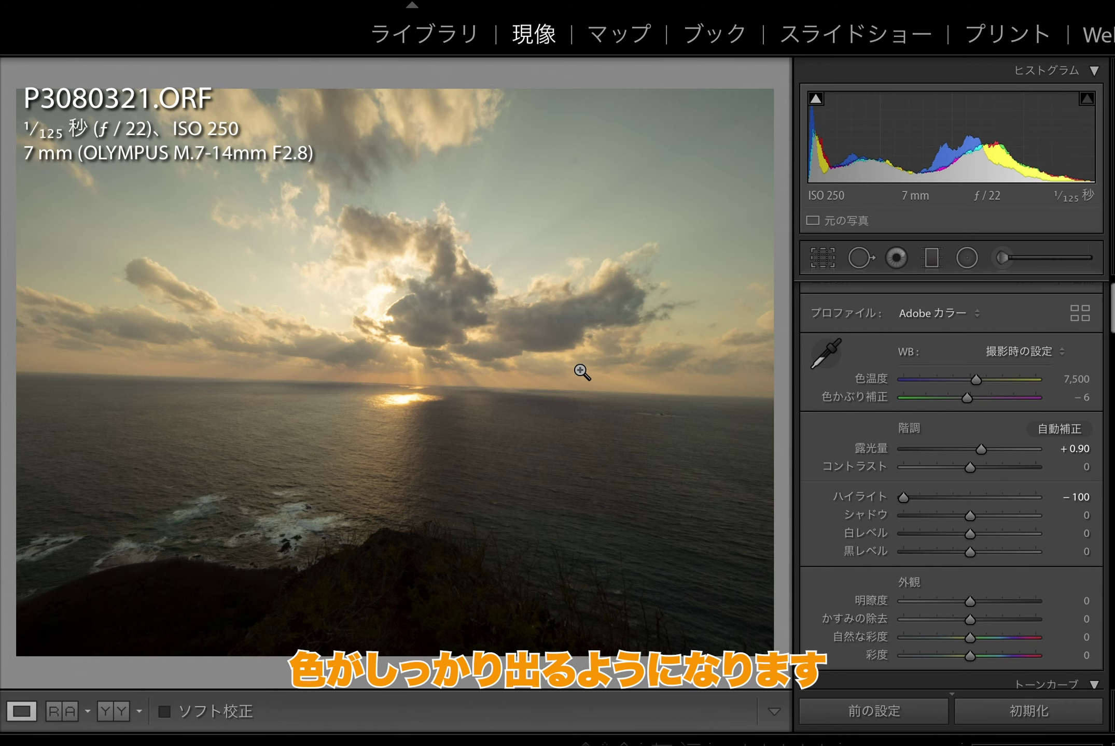
drag(969, 516, 1035, 516)
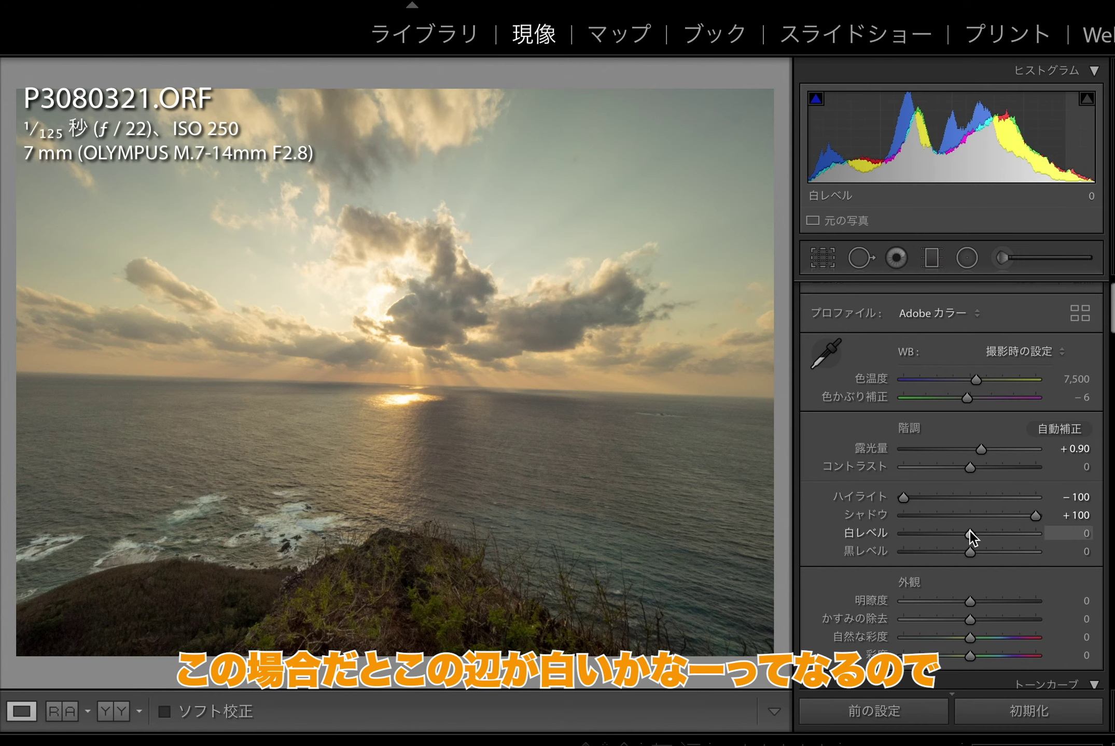
Step: Set Whites to -36 and Blacks to -11, then show the before/after comparison
drag(969, 529, 943, 529)
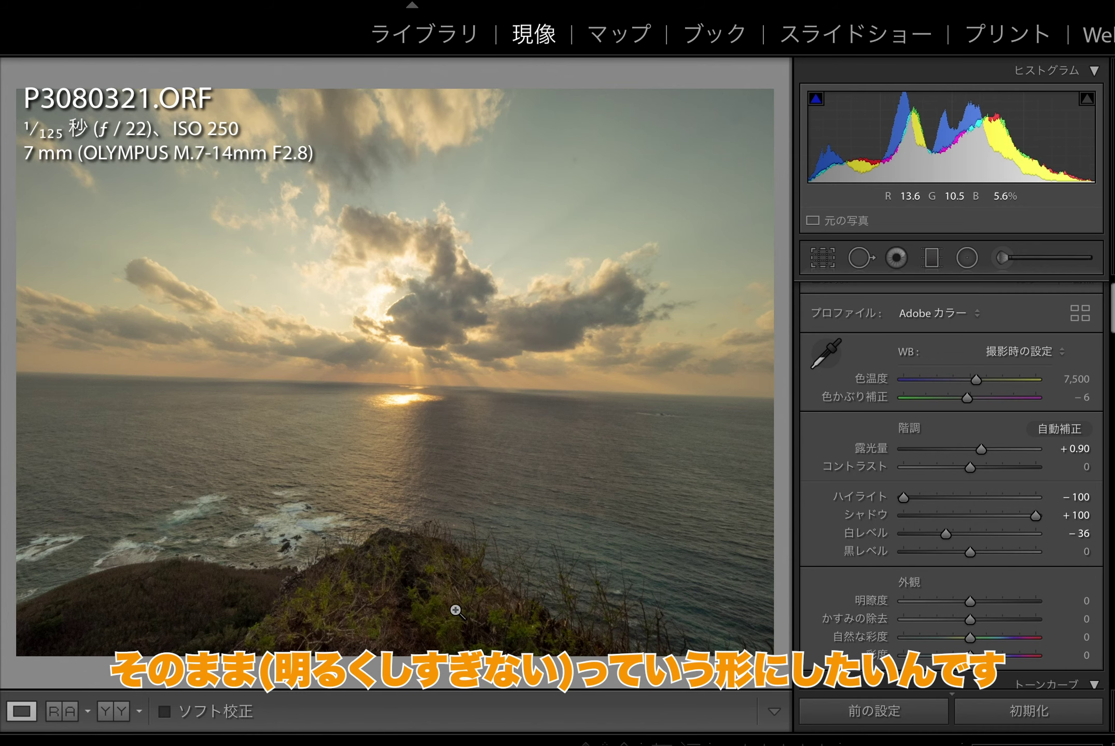
drag(969, 551, 961, 553)
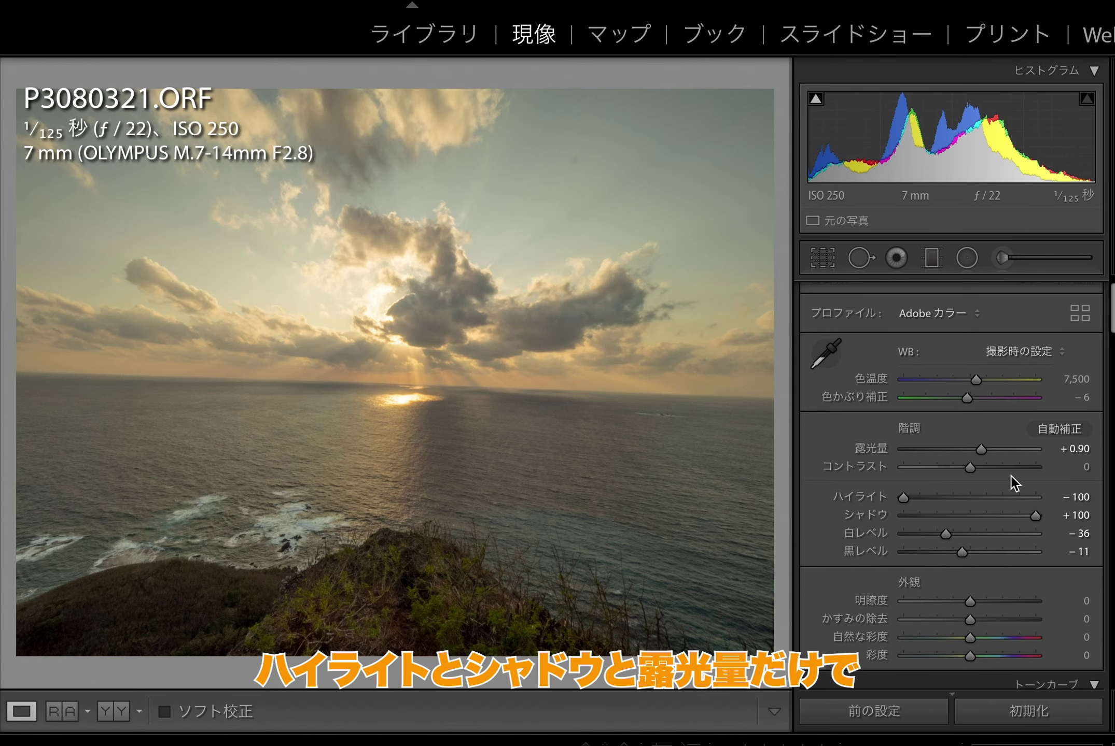
key(y)
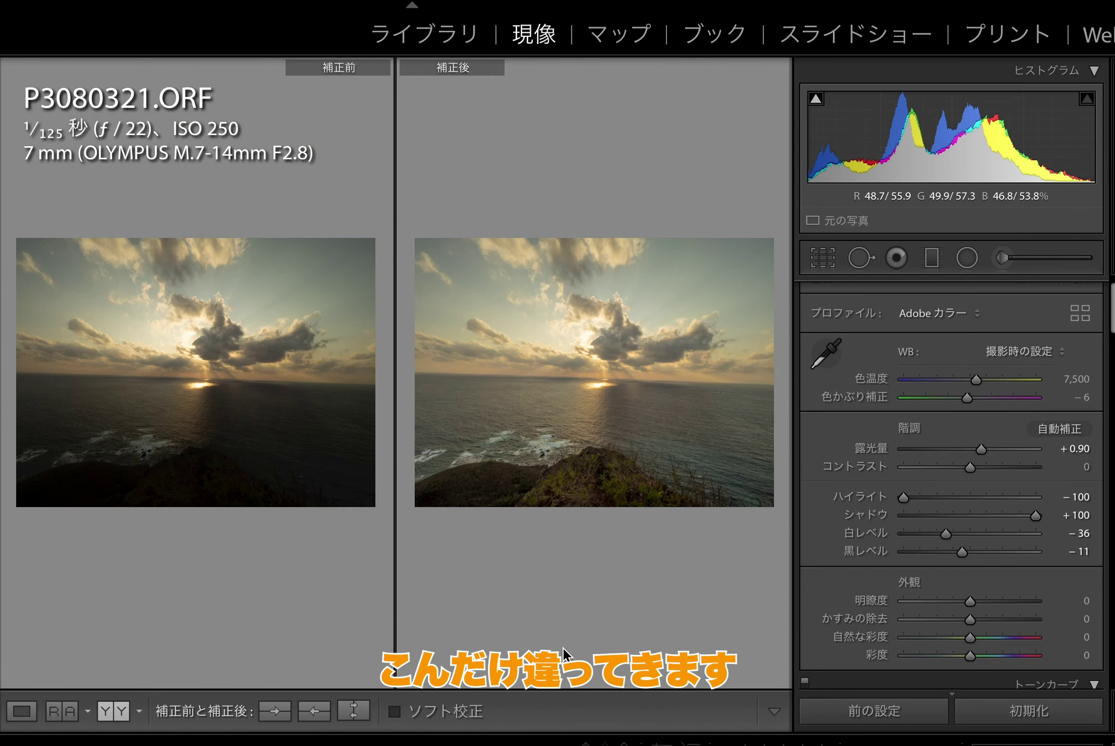
Step: Return to the single photo, preview Contrast extremes, and settle Contrast at +23
key(y)
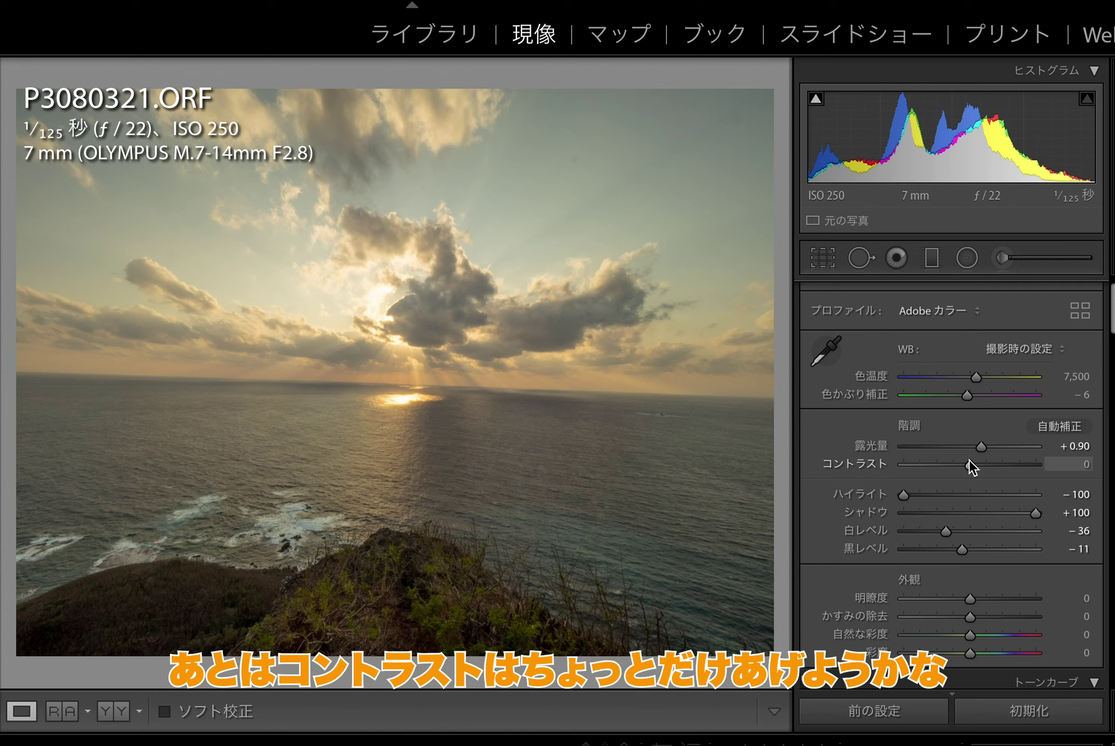
drag(969, 465, 1093, 473)
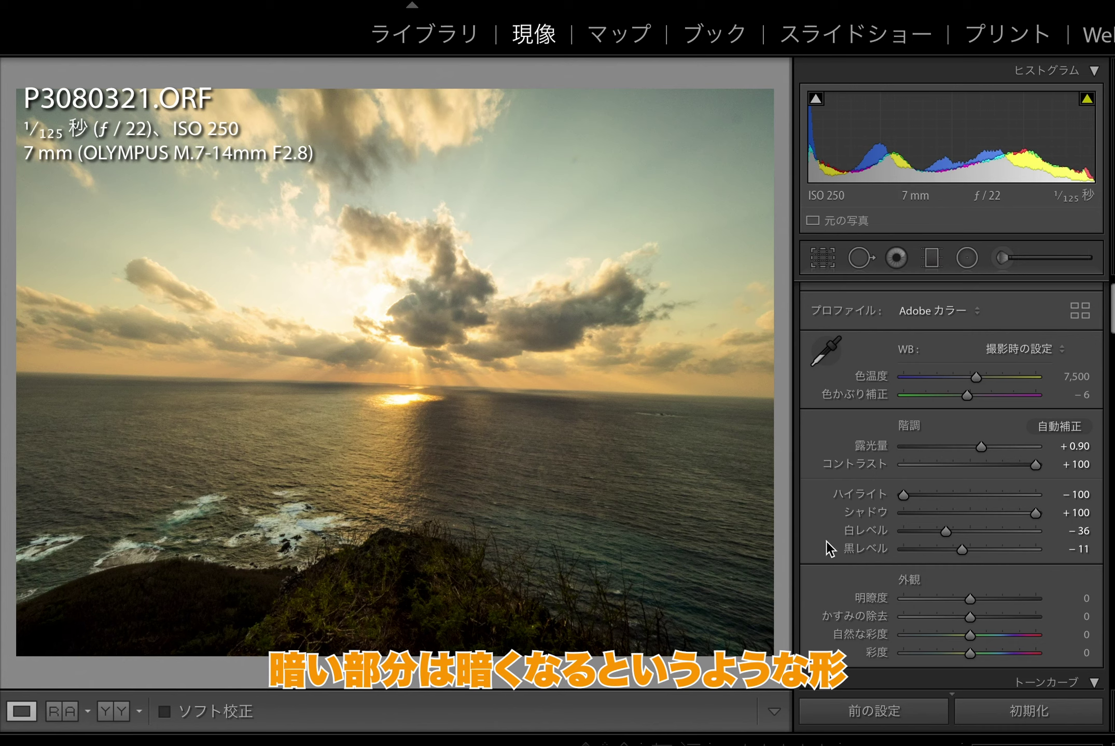
drag(1029, 464, 816, 478)
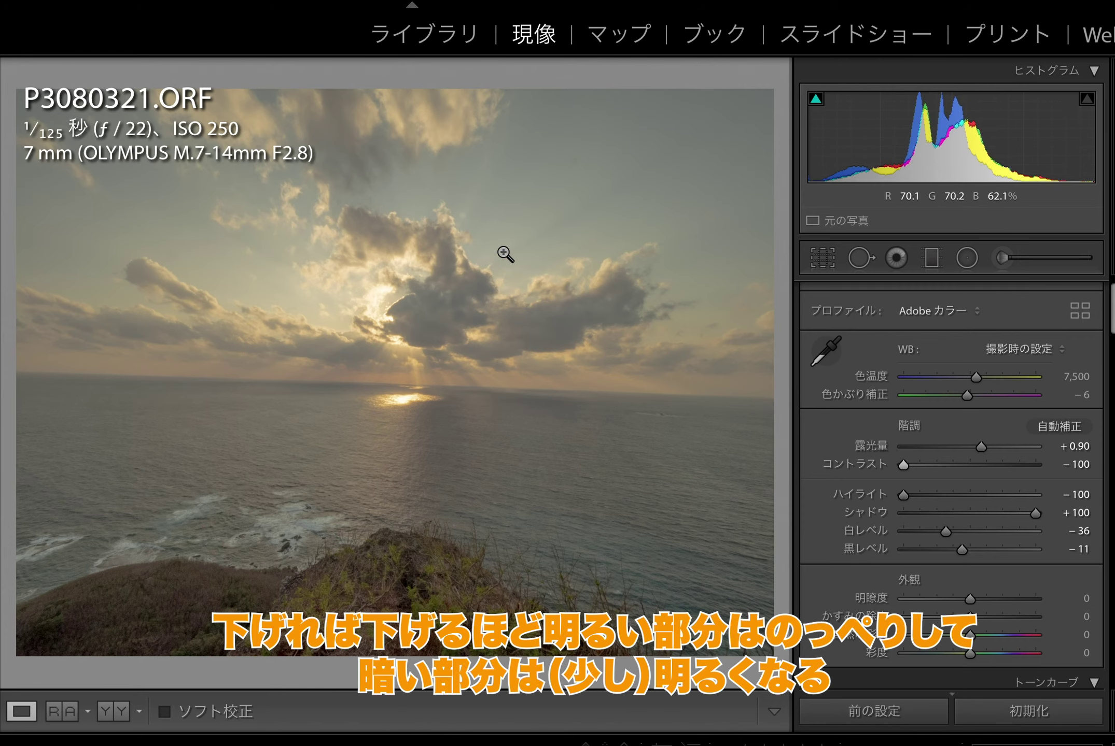
drag(980, 464, 988, 461)
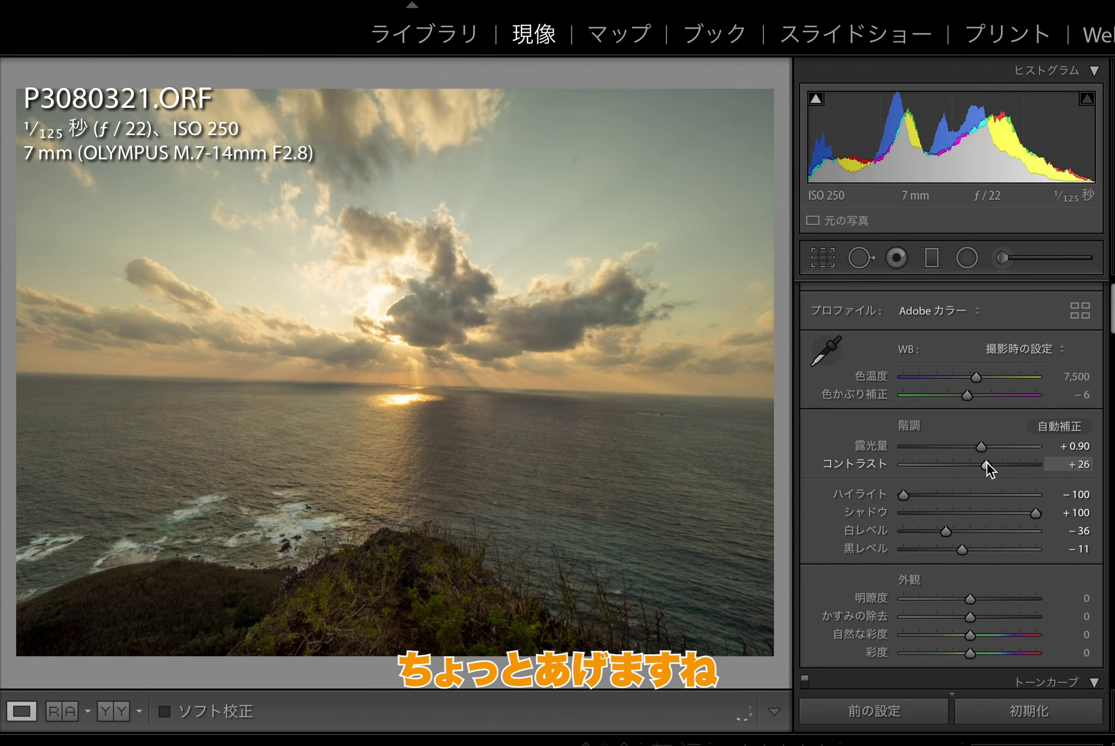
scroll(955, 499, down, 3)
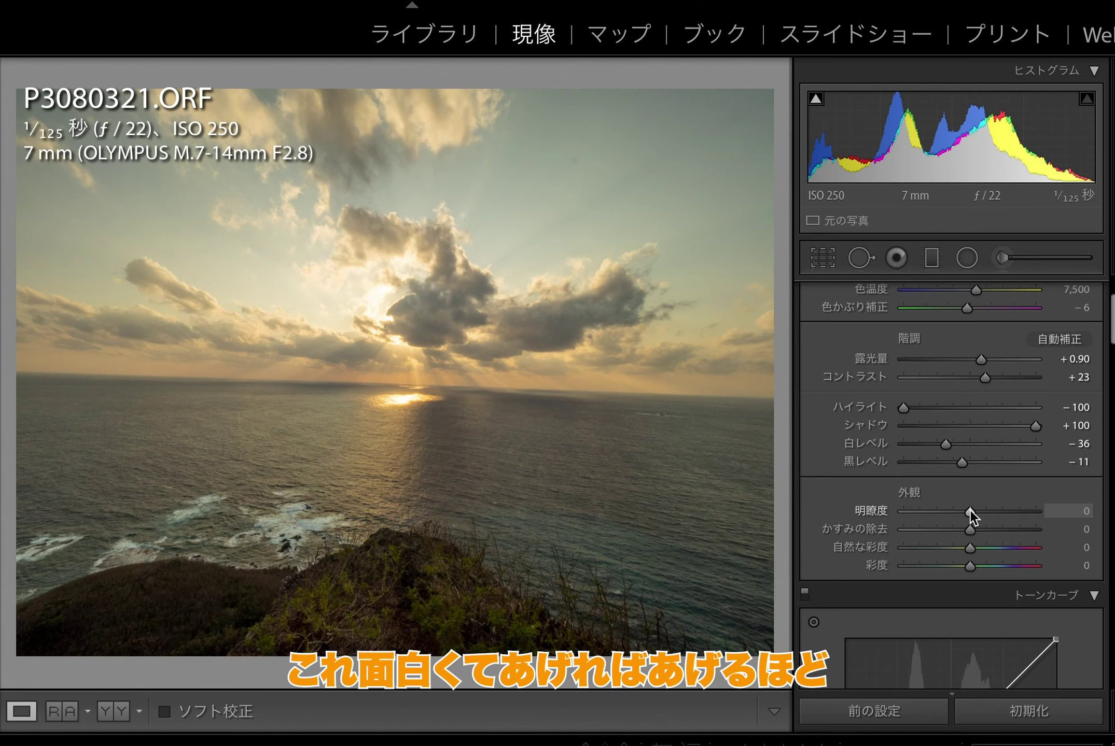
drag(969, 511, 1035, 511)
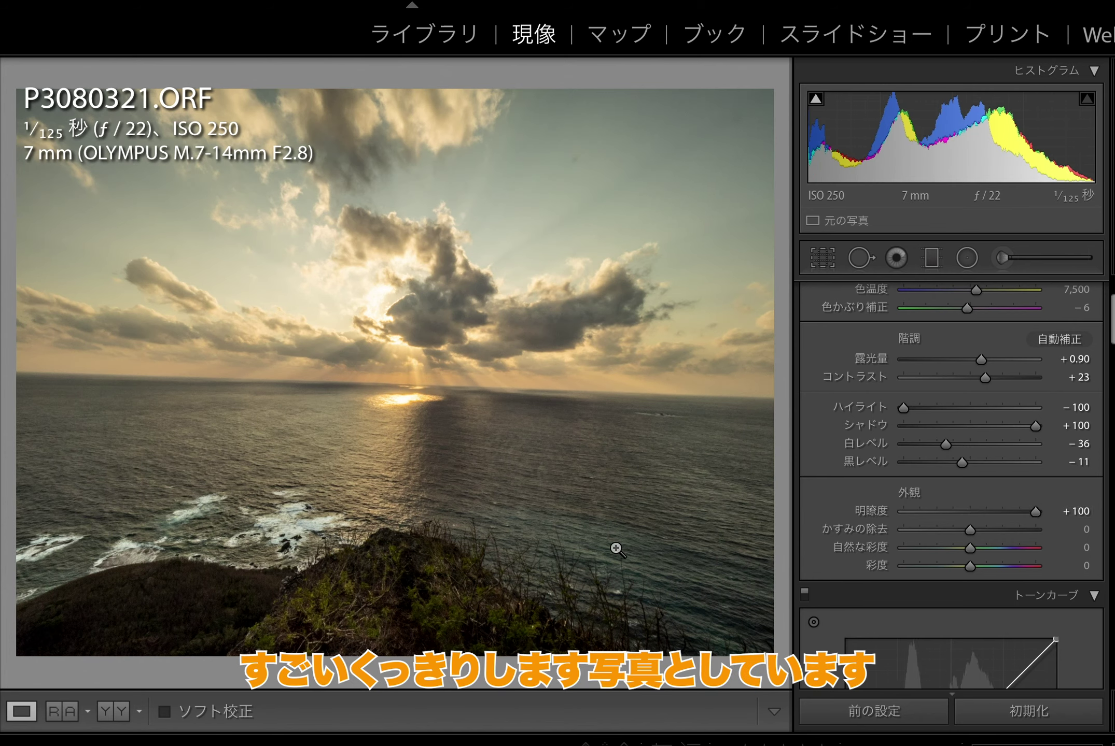
key(ctrl+z)
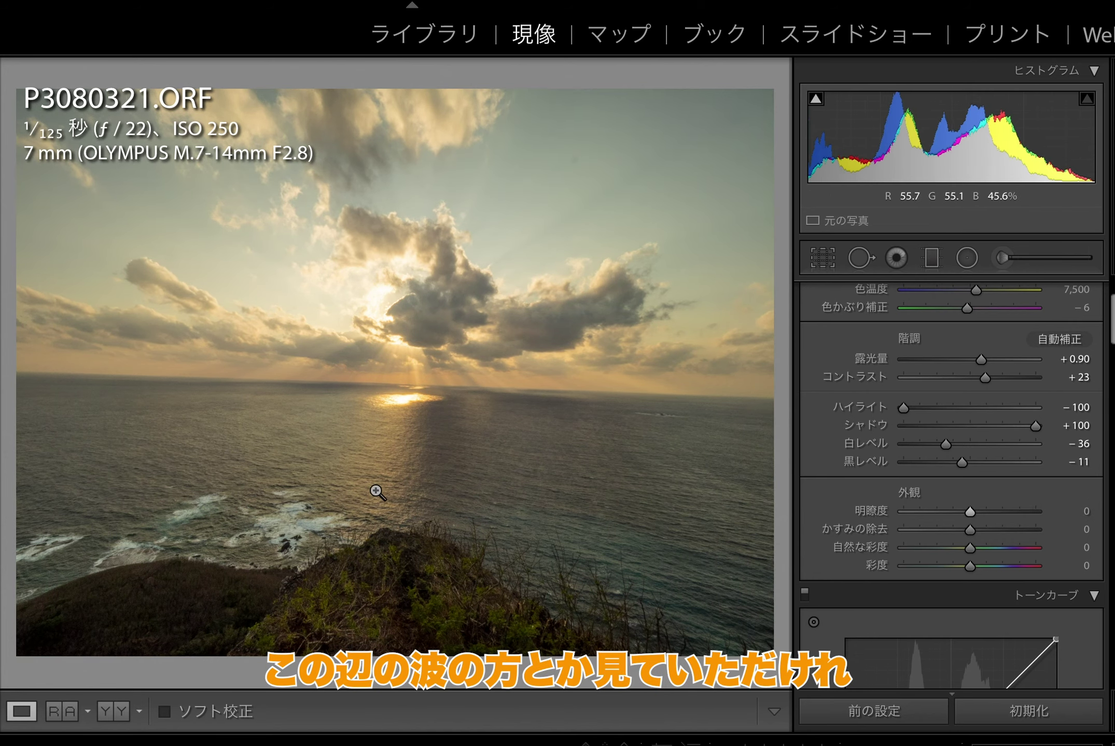
drag(968, 512, 1075, 523)
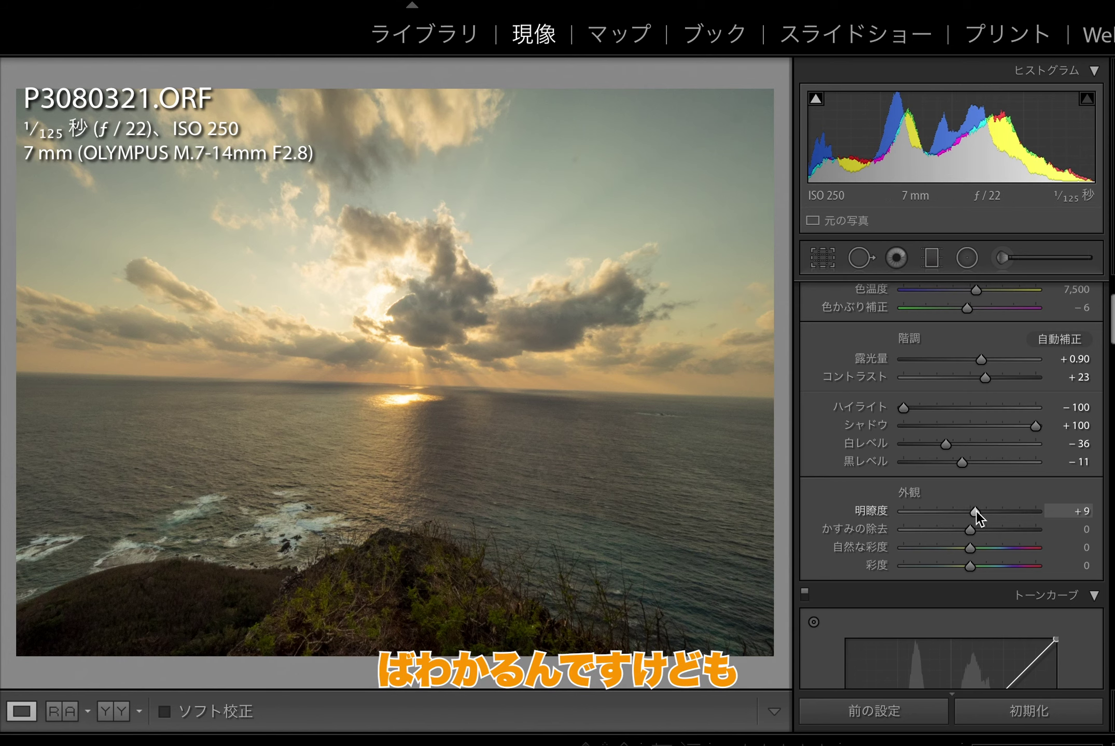
double_click(1034, 511)
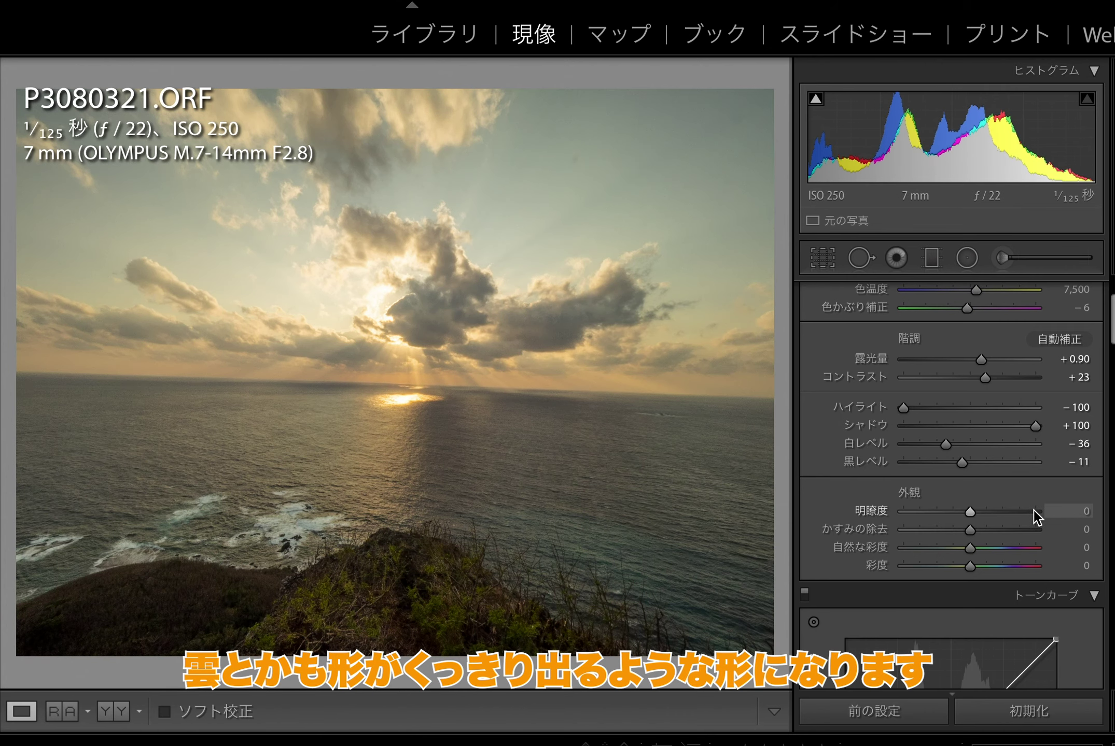
drag(972, 512, 882, 515)
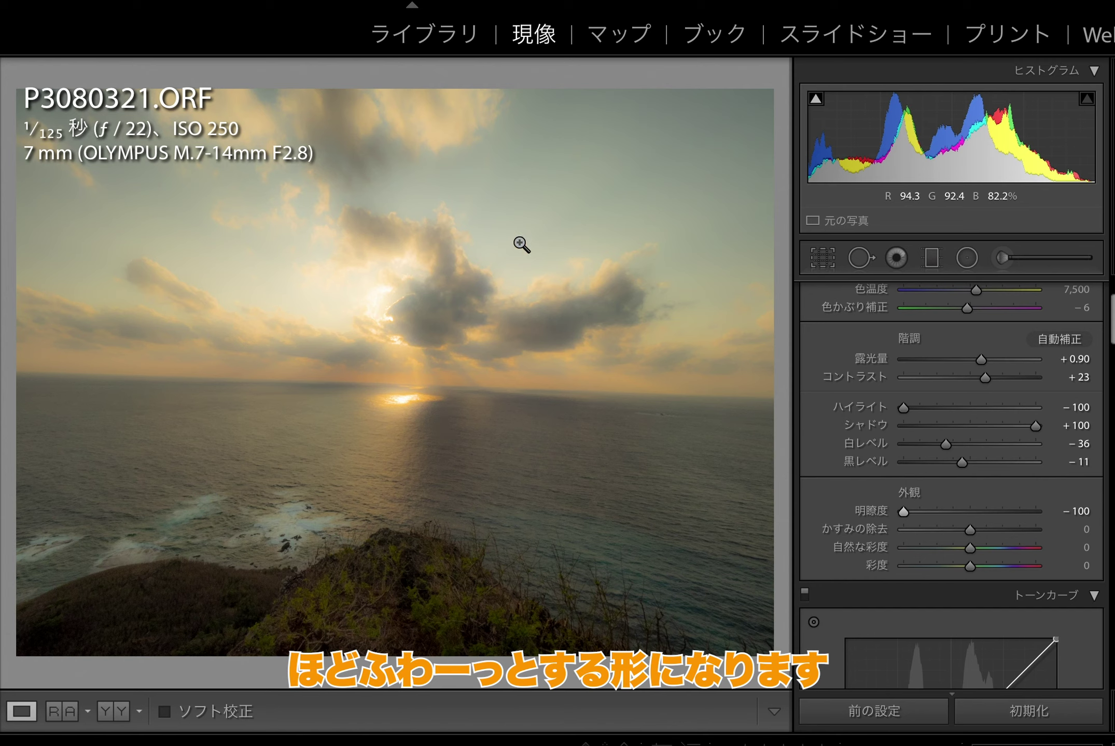
double_click(864, 512)
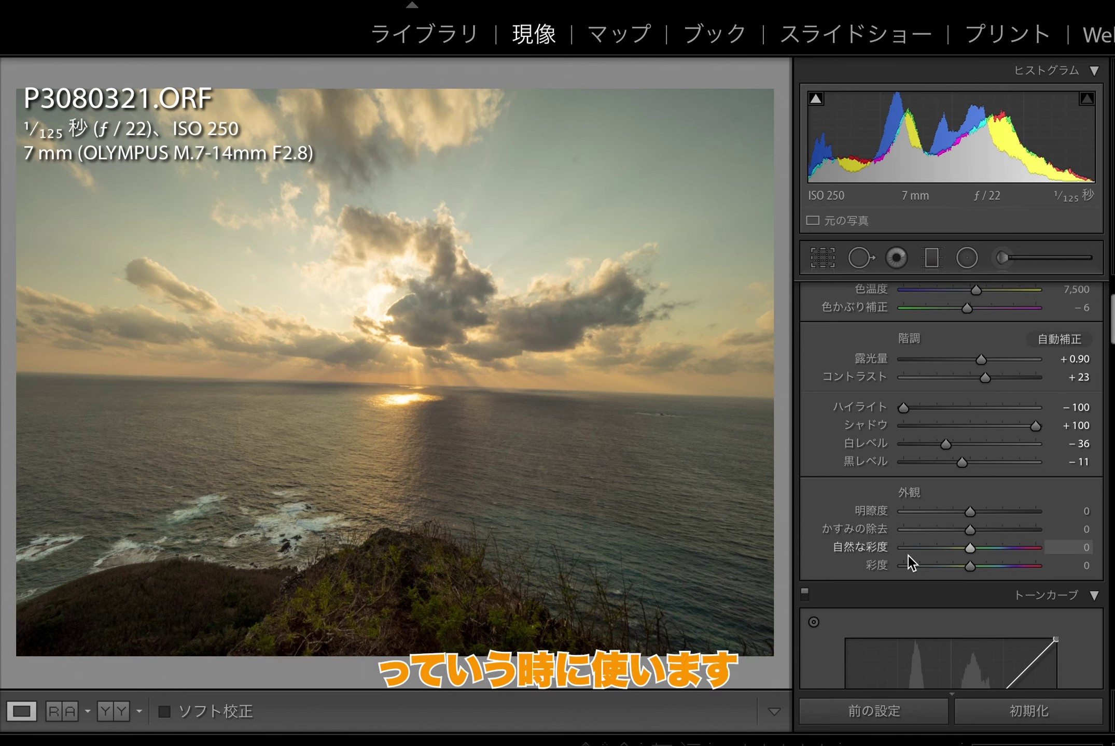
drag(965, 529, 994, 529)
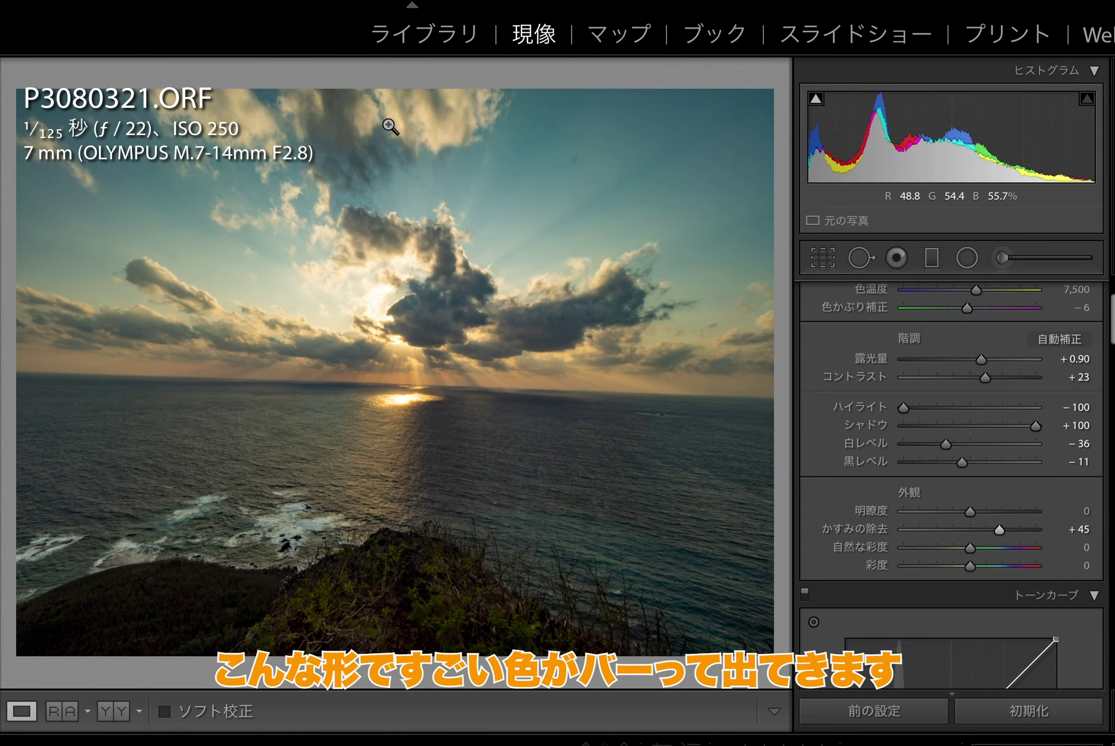
double_click(967, 527)
drag(966, 527, 935, 528)
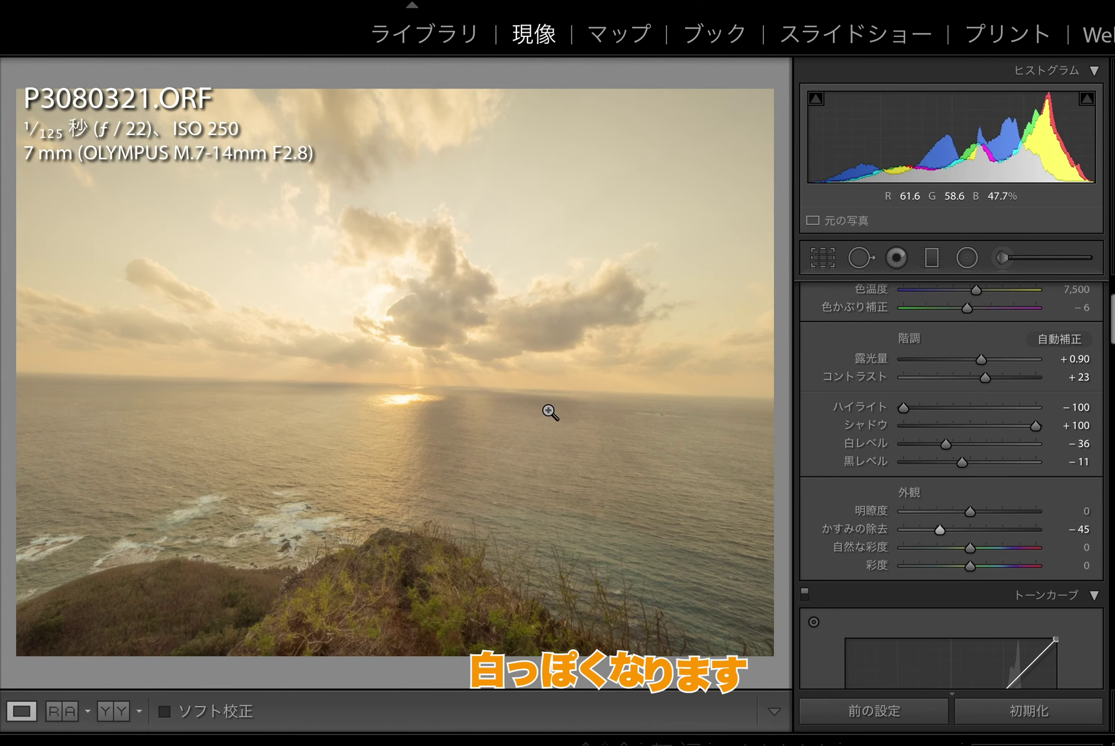
double_click(939, 529)
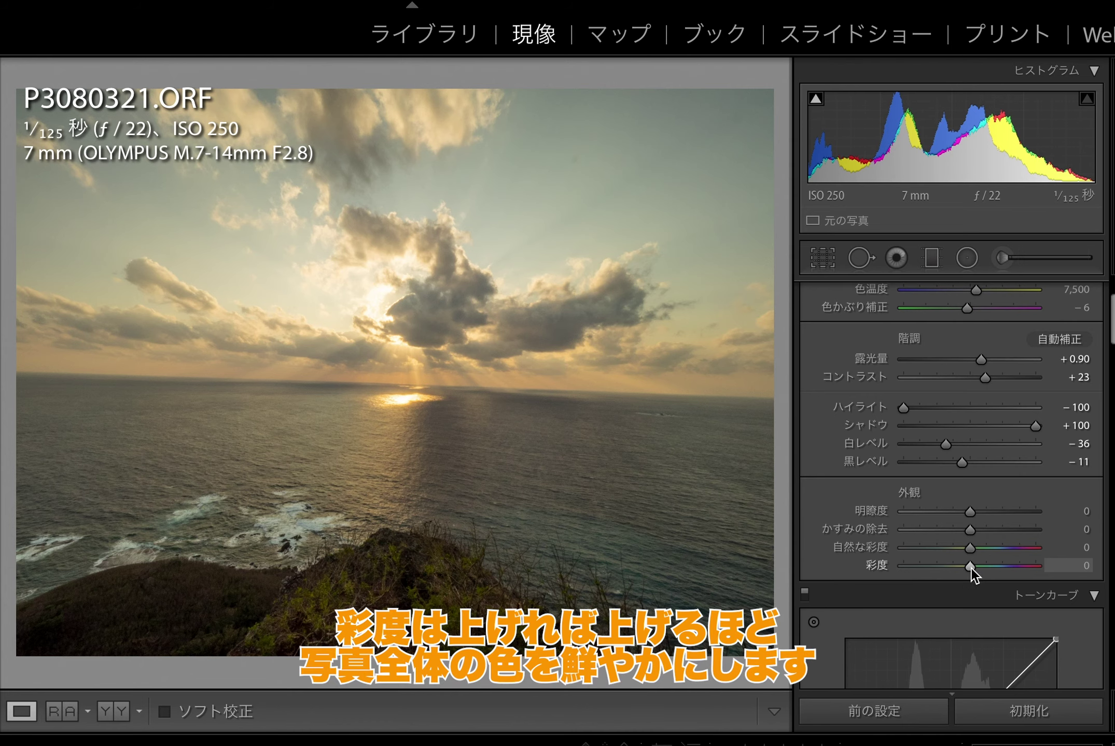
drag(970, 567, 1098, 572)
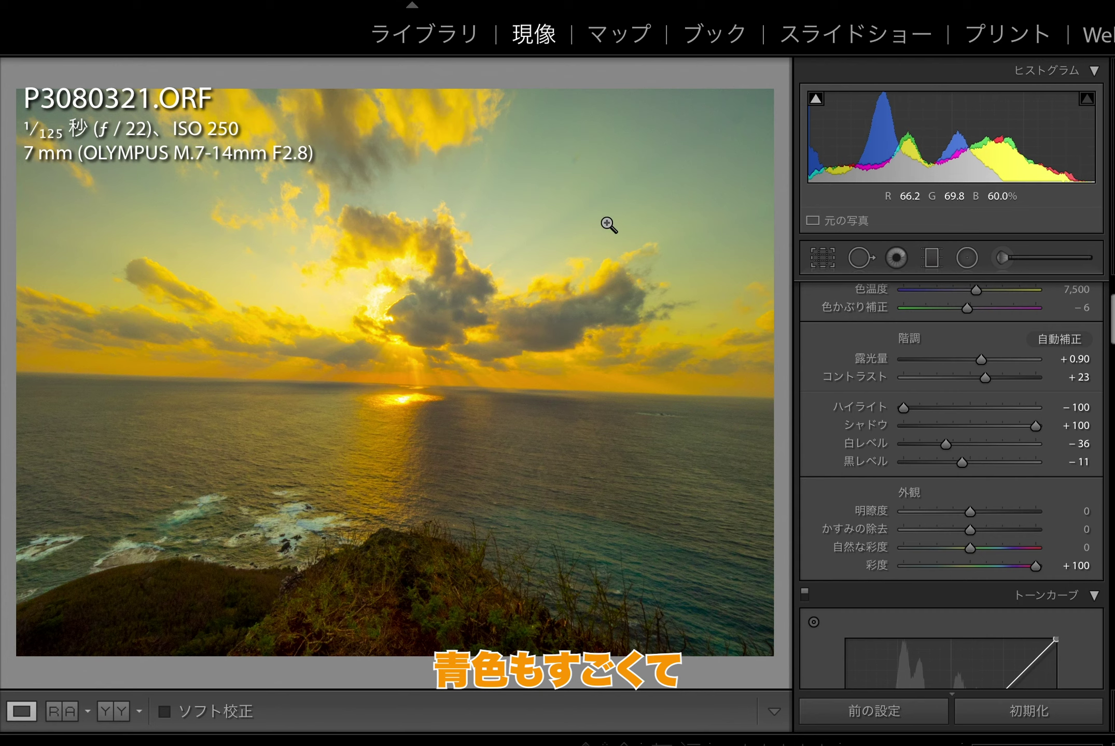
key(ctrl+z)
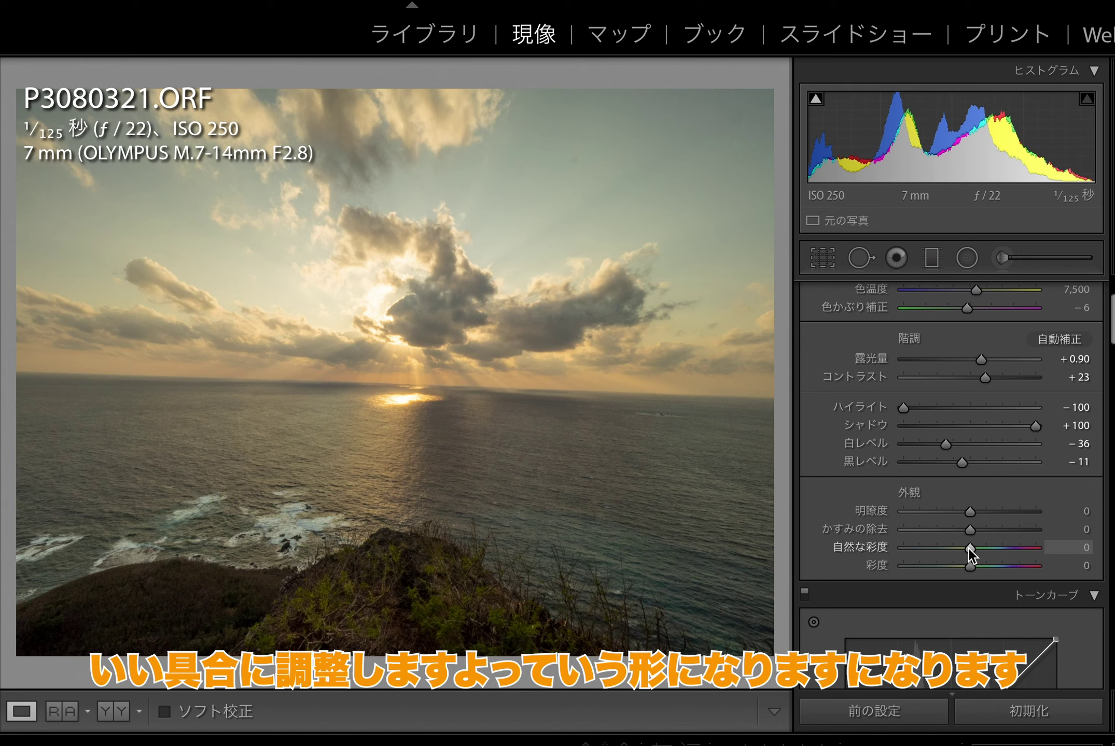
mouse_move(968, 548)
mouse_down()
mouse_move(1025, 545)
mouse_move(992, 565)
mouse_move(1003, 567)
mouse_up()
double_click(1011, 548)
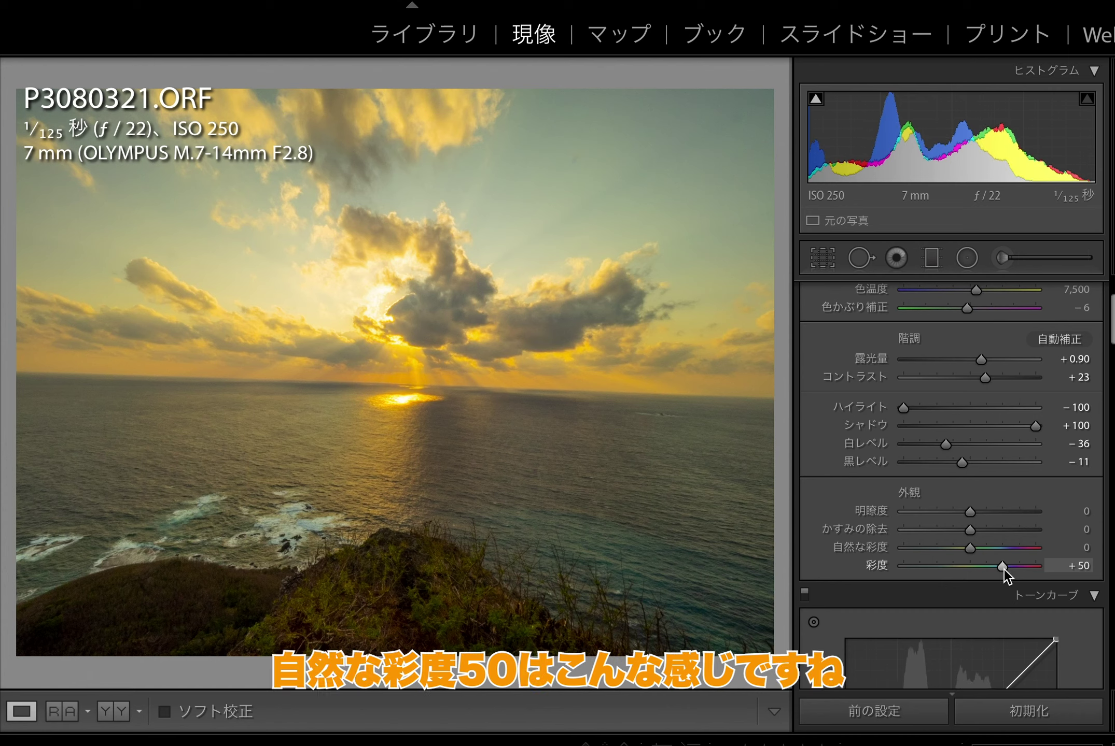
double_click(1003, 566)
click(1004, 549)
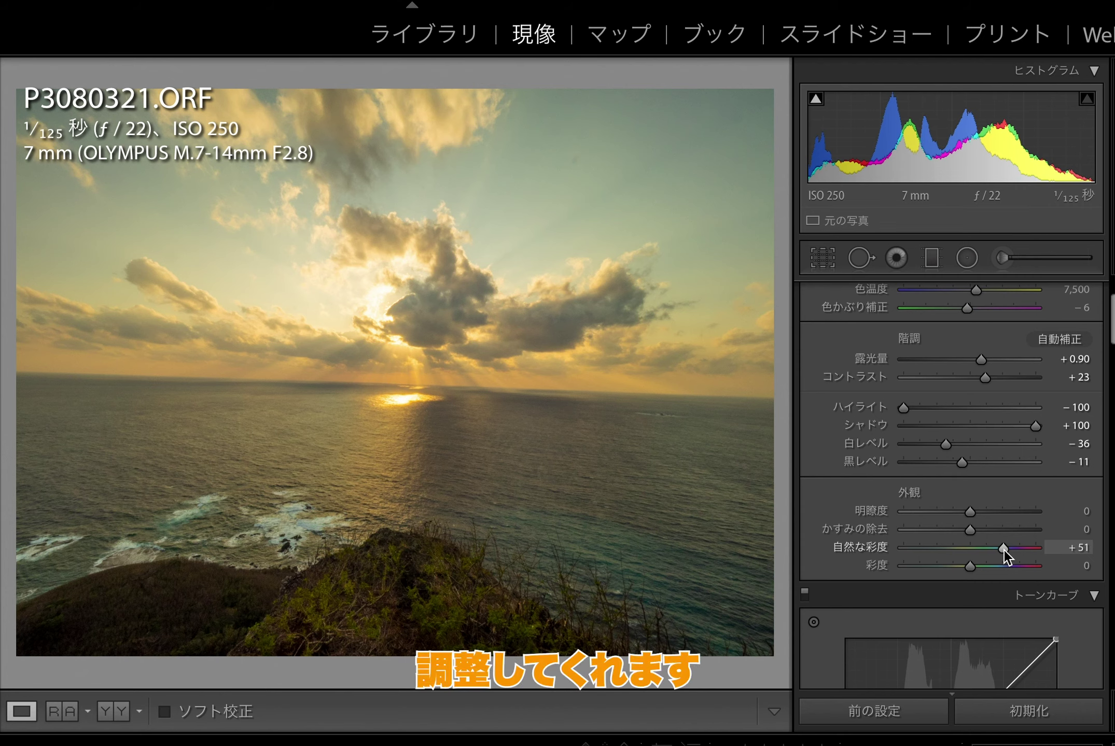
double_click(1004, 549)
drag(973, 566, 1021, 569)
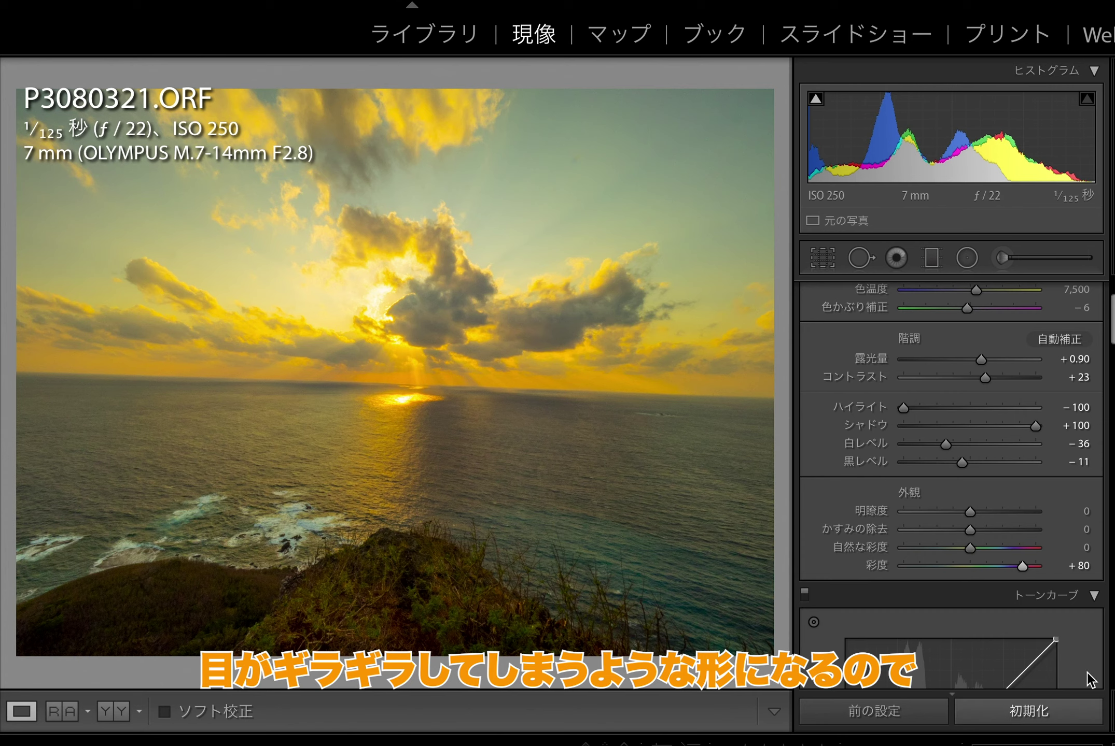
double_click(1021, 566)
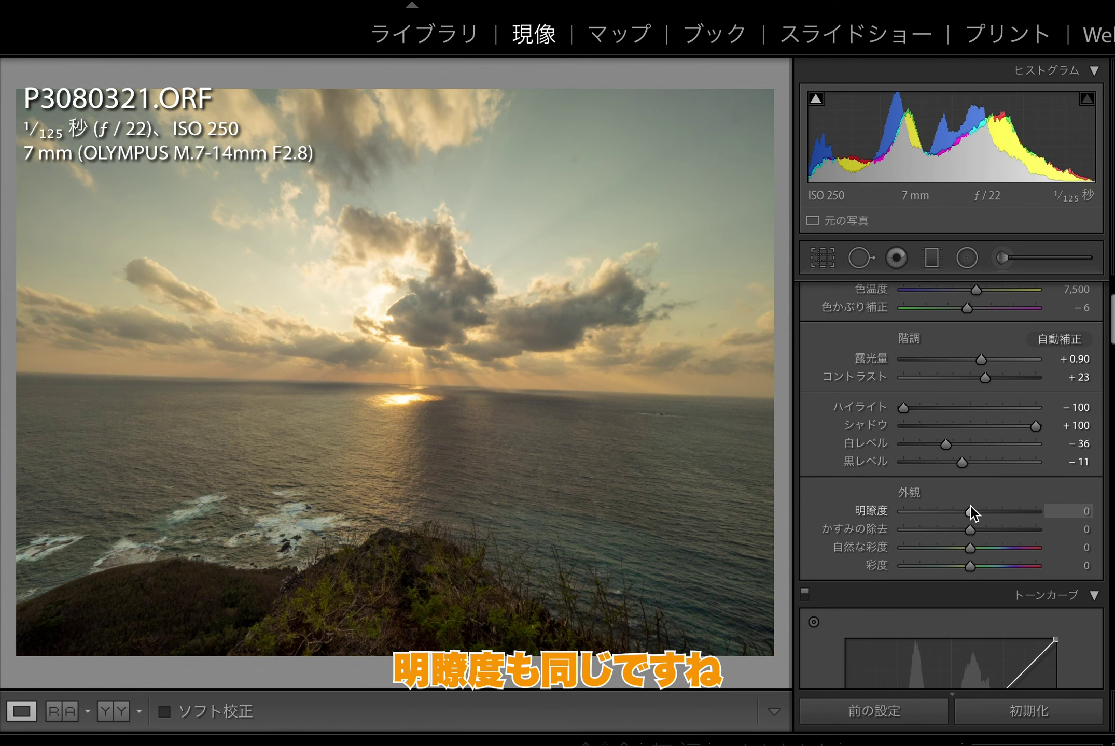
Step: Demonstrate Clarity extremes, leaving it near +72, and push Vibrance up for an exaggerated look
drag(970, 511, 1098, 520)
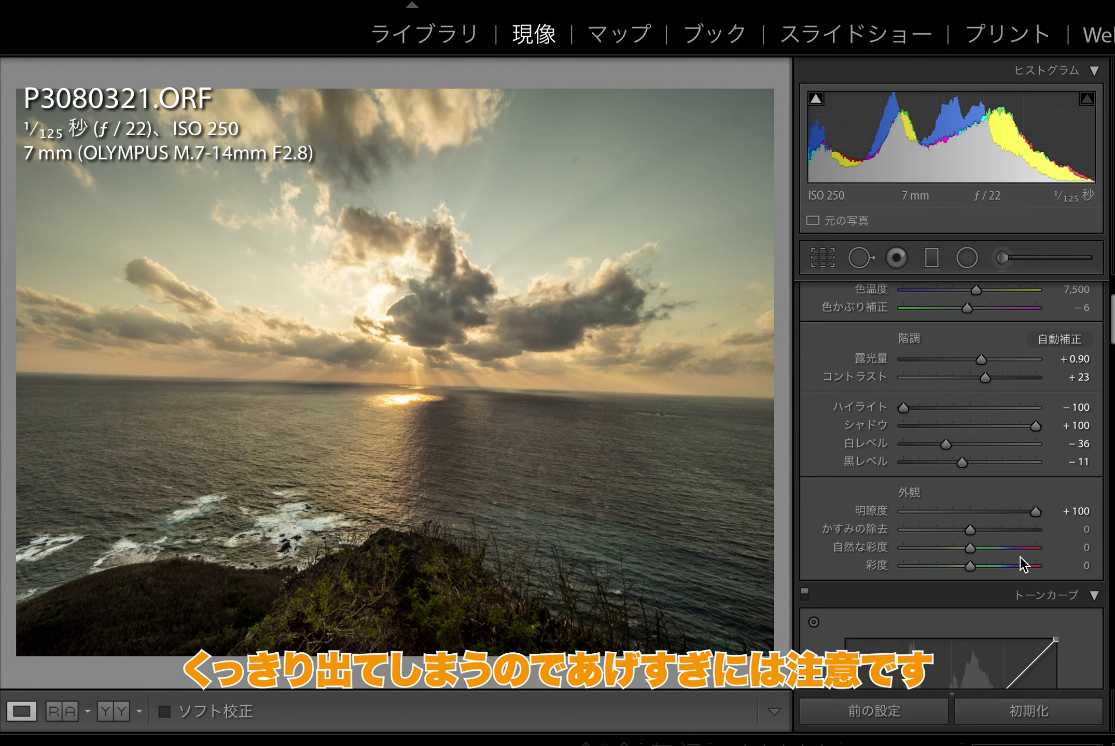
double_click(1018, 520)
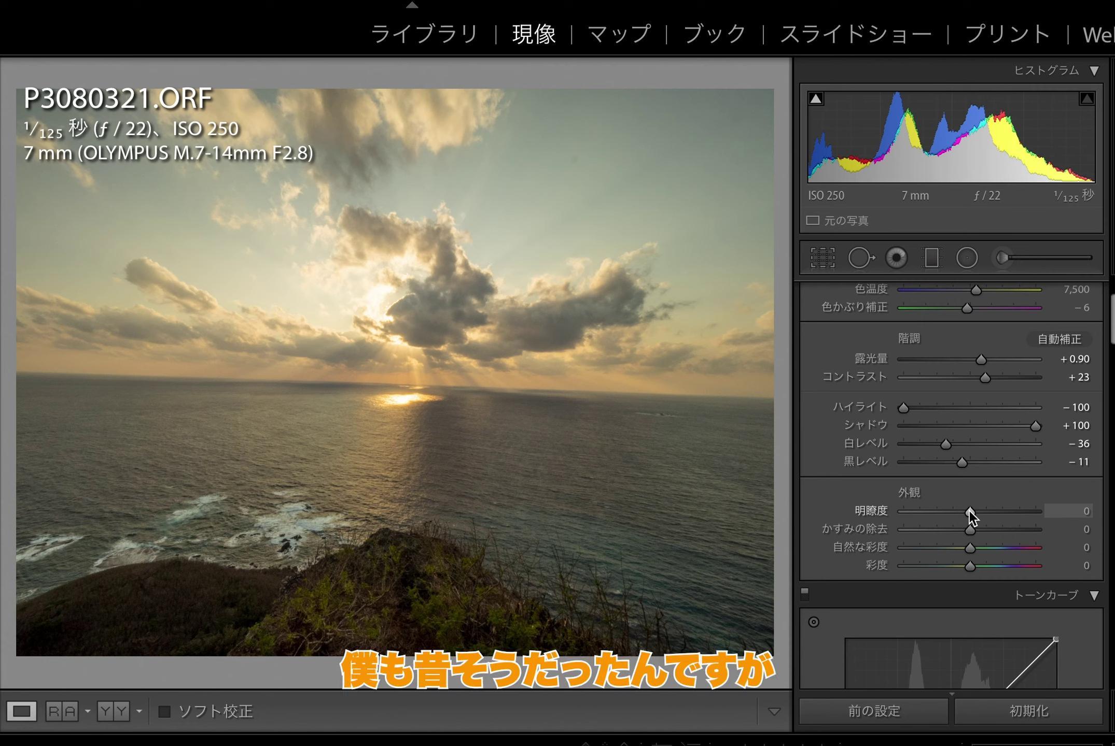
drag(969, 510, 1019, 509)
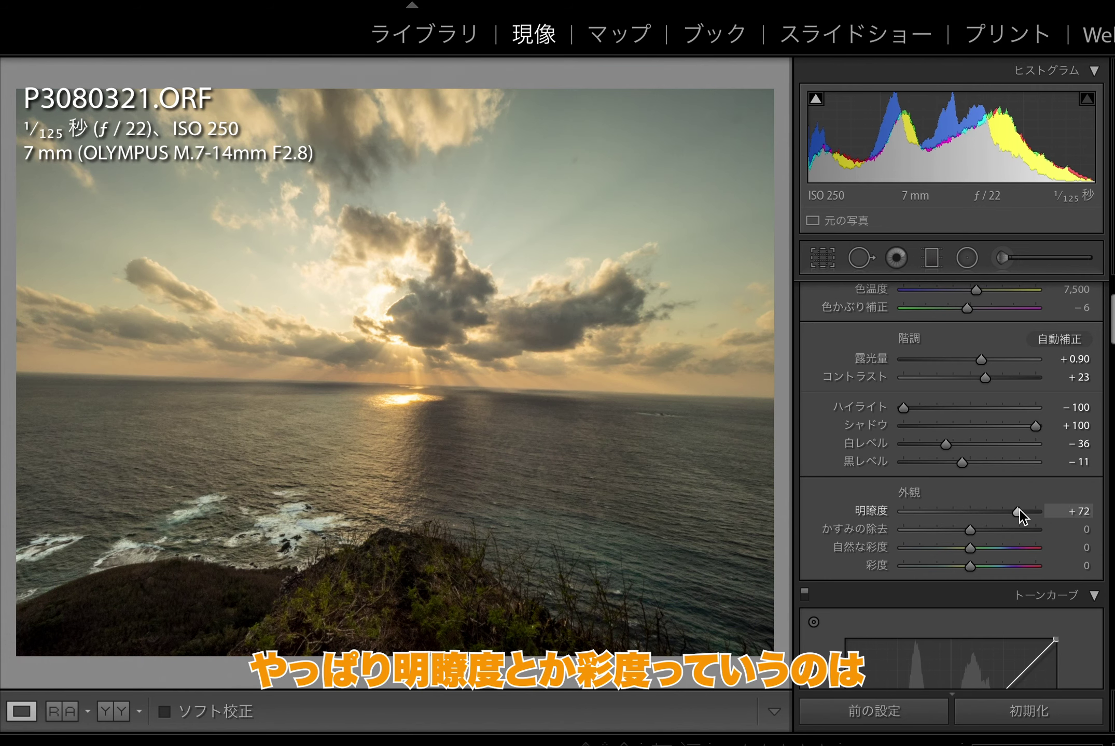
drag(969, 547, 1031, 541)
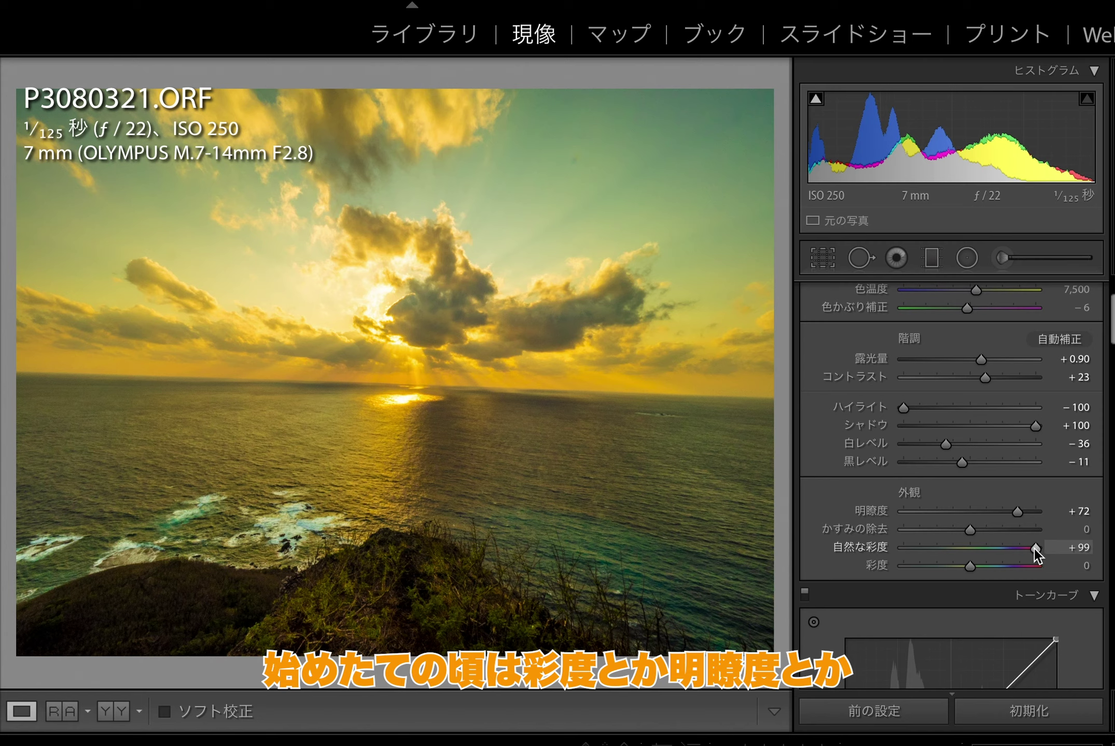
Step: Pull Contrast back to +36, lower Vibrance to +27 and reset Clarity to 0
drag(986, 378, 1042, 378)
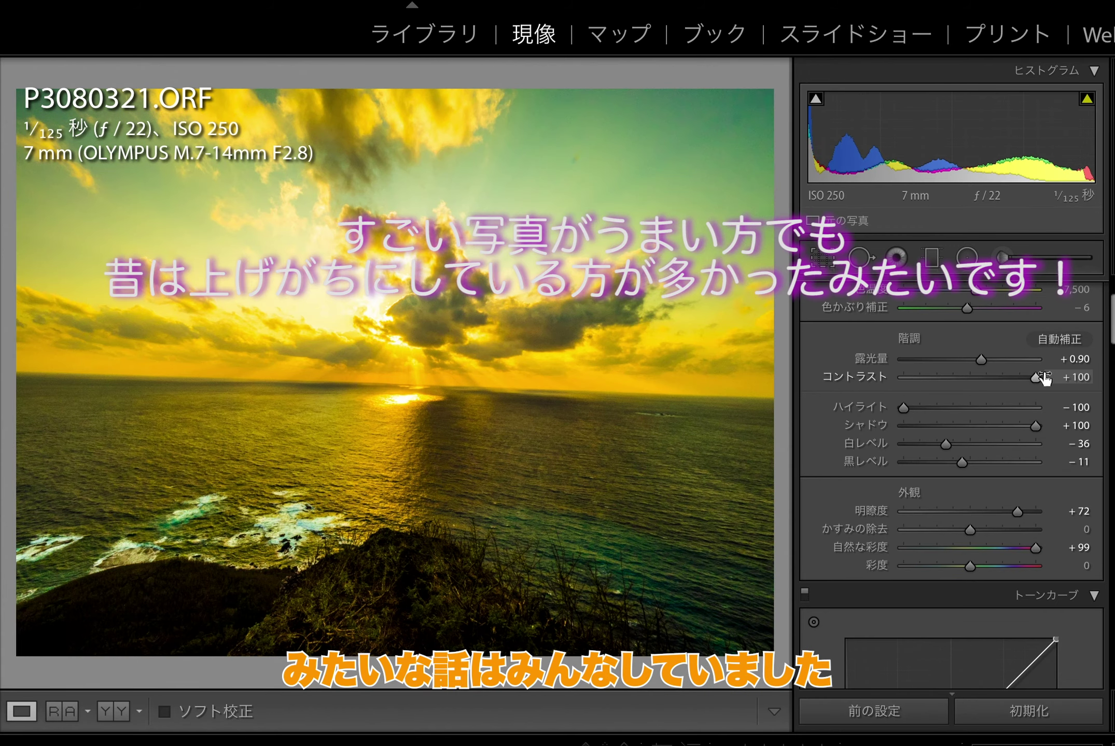
drag(1043, 379, 990, 376)
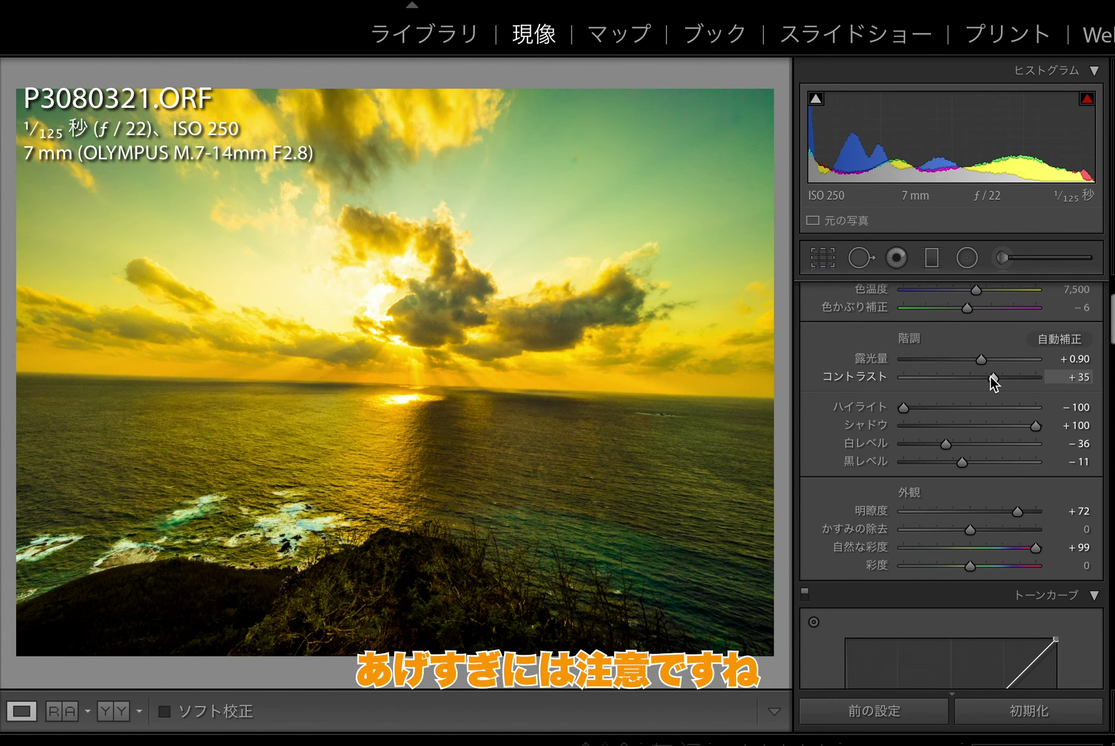
drag(1017, 512, 984, 510)
double_click(984, 510)
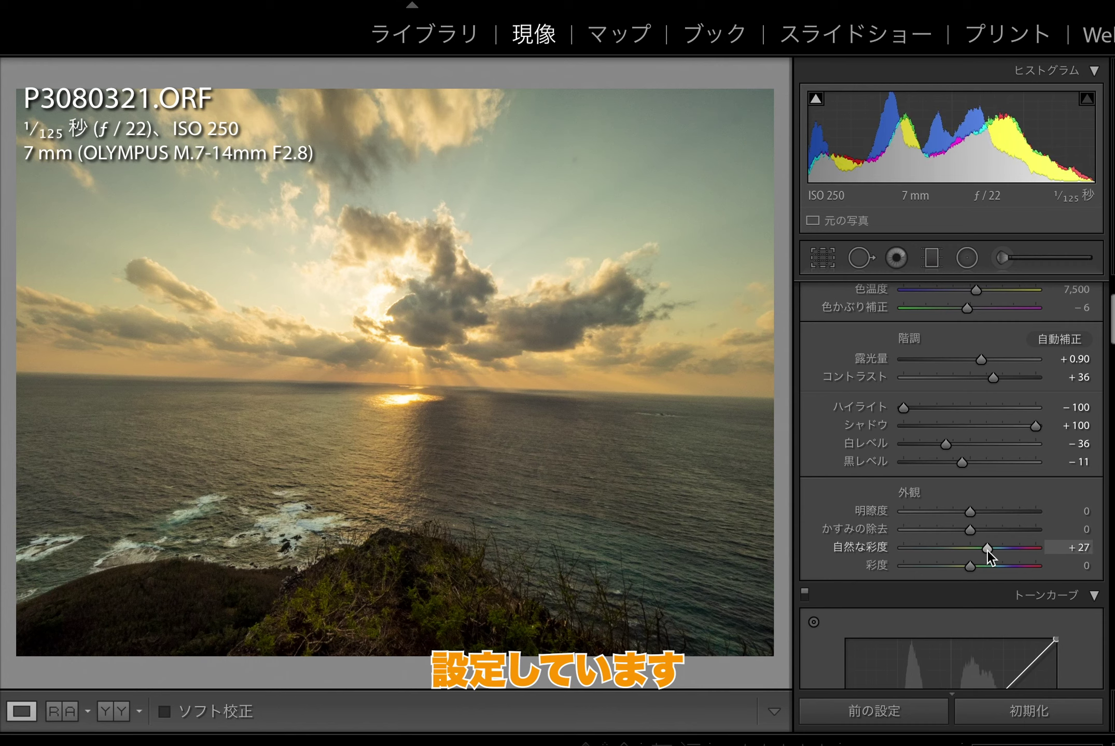
Step: Reset Vibrance, then set Clarity +20, Dehaze +16 and Vibrance +15
double_click(986, 548)
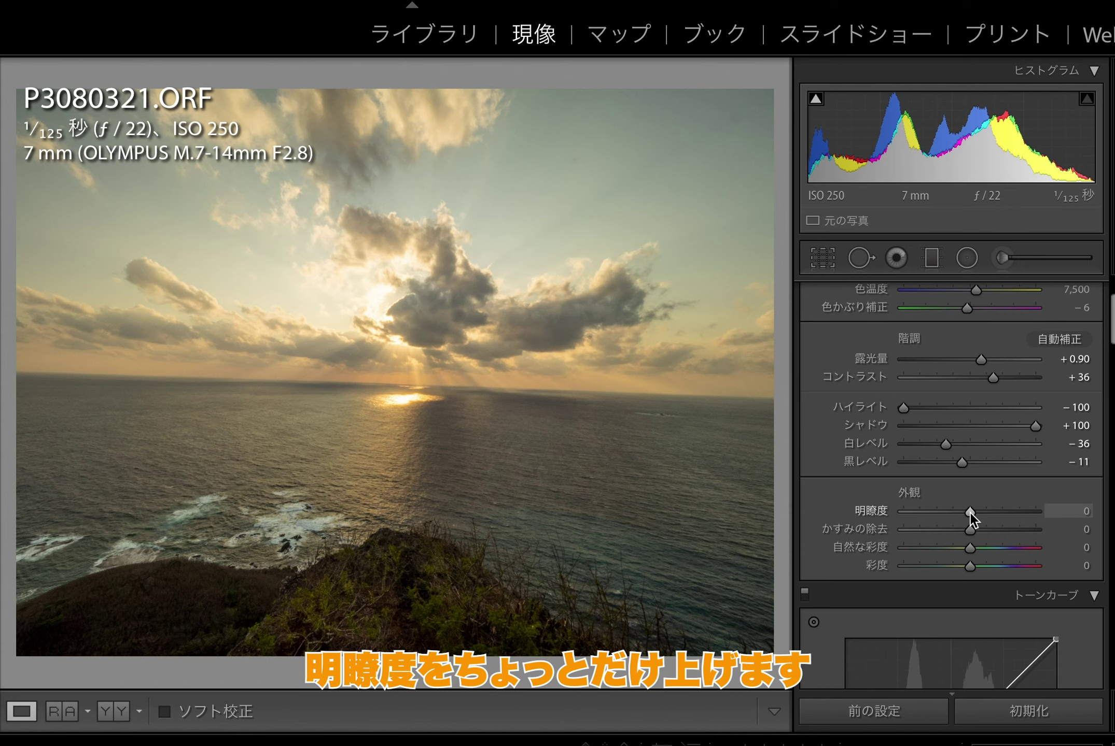
drag(969, 511, 981, 511)
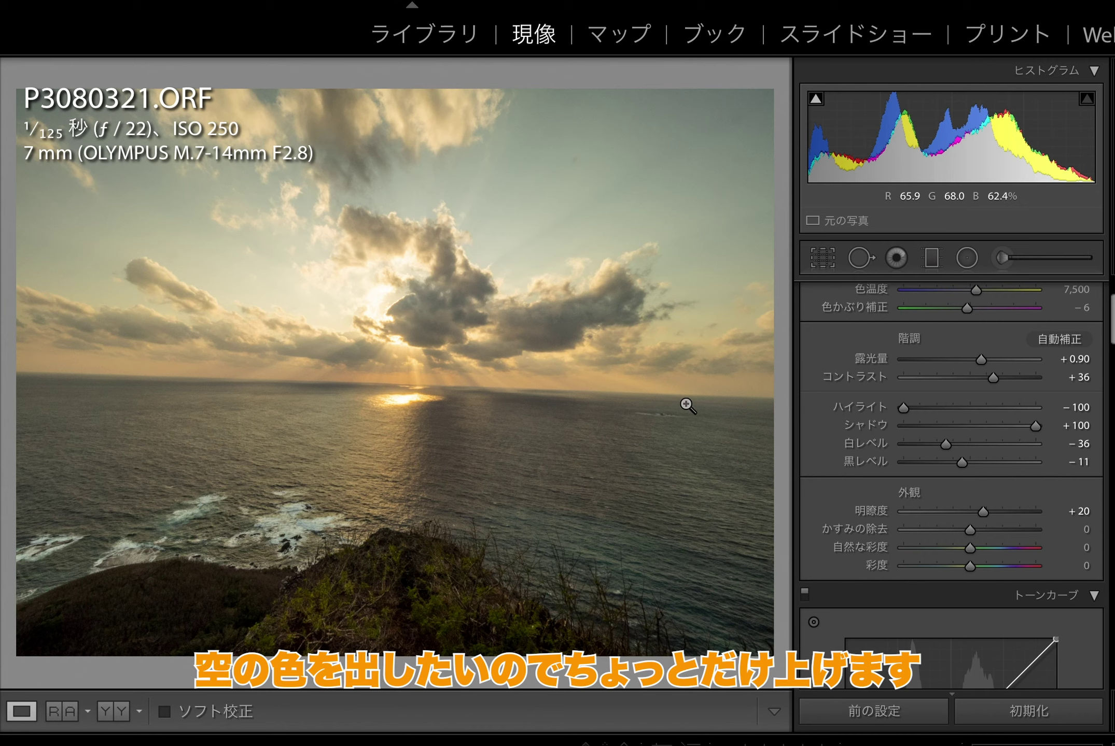
drag(965, 532, 978, 530)
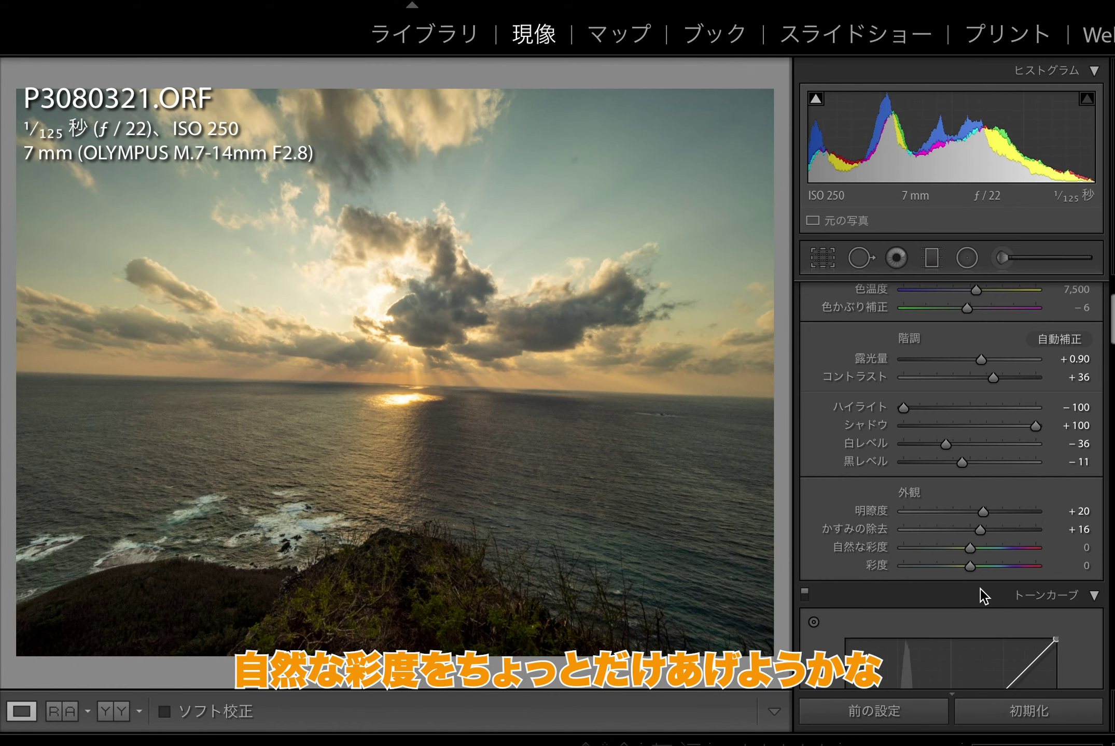
drag(969, 546, 979, 545)
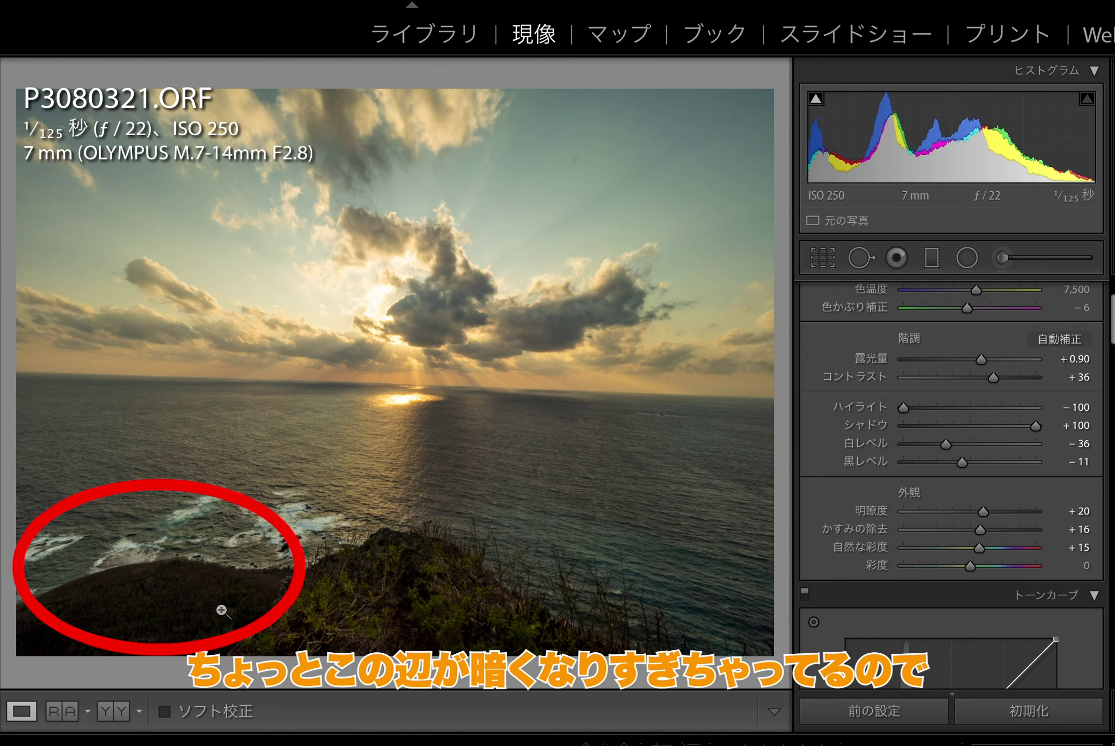
Step: Lower Contrast to +25 and raise Exposure to +1.25
drag(991, 378, 982, 378)
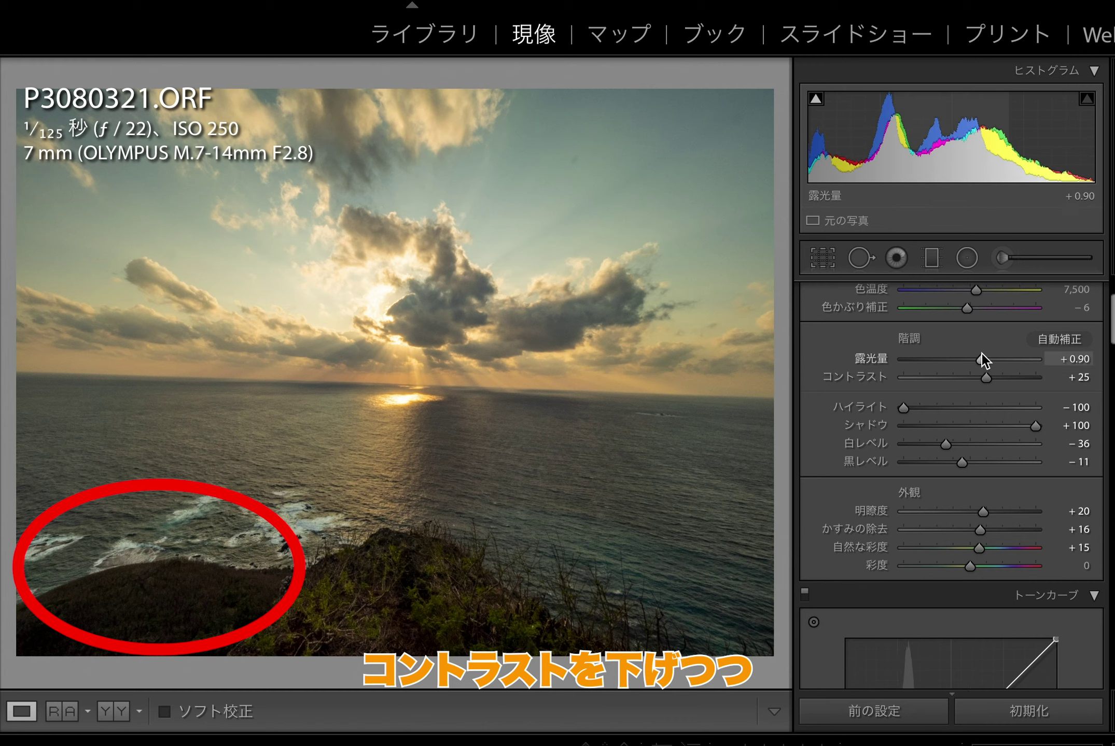
drag(981, 357, 987, 356)
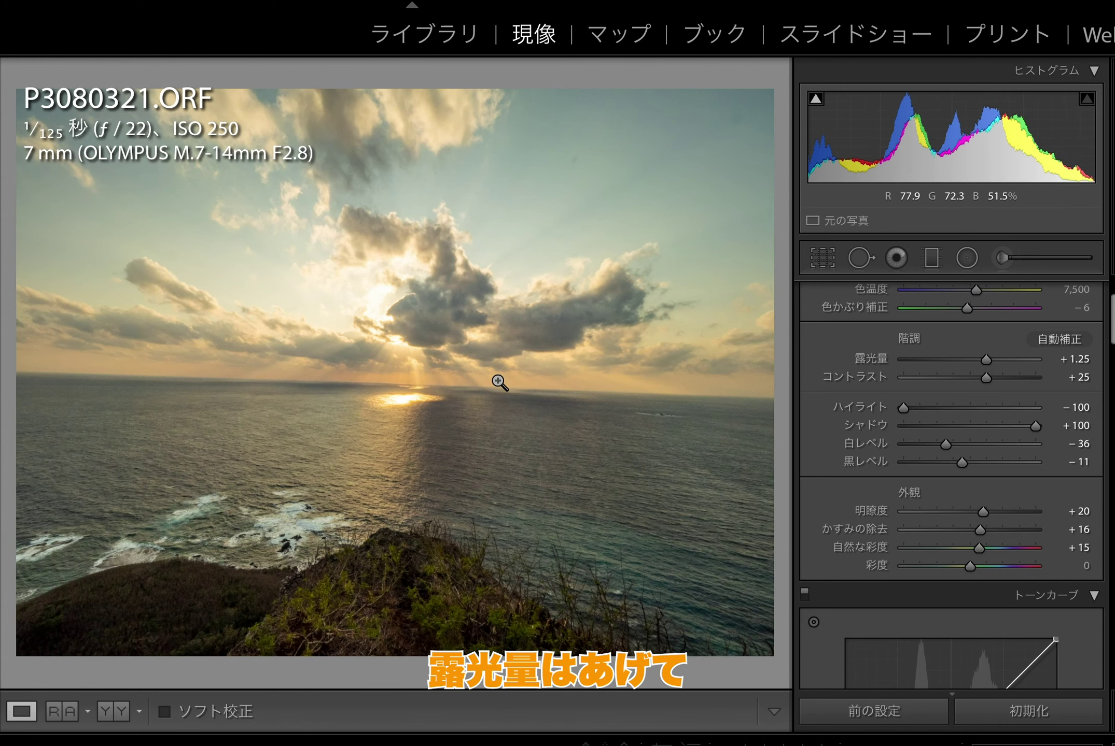
scroll(905, 466, up, 3)
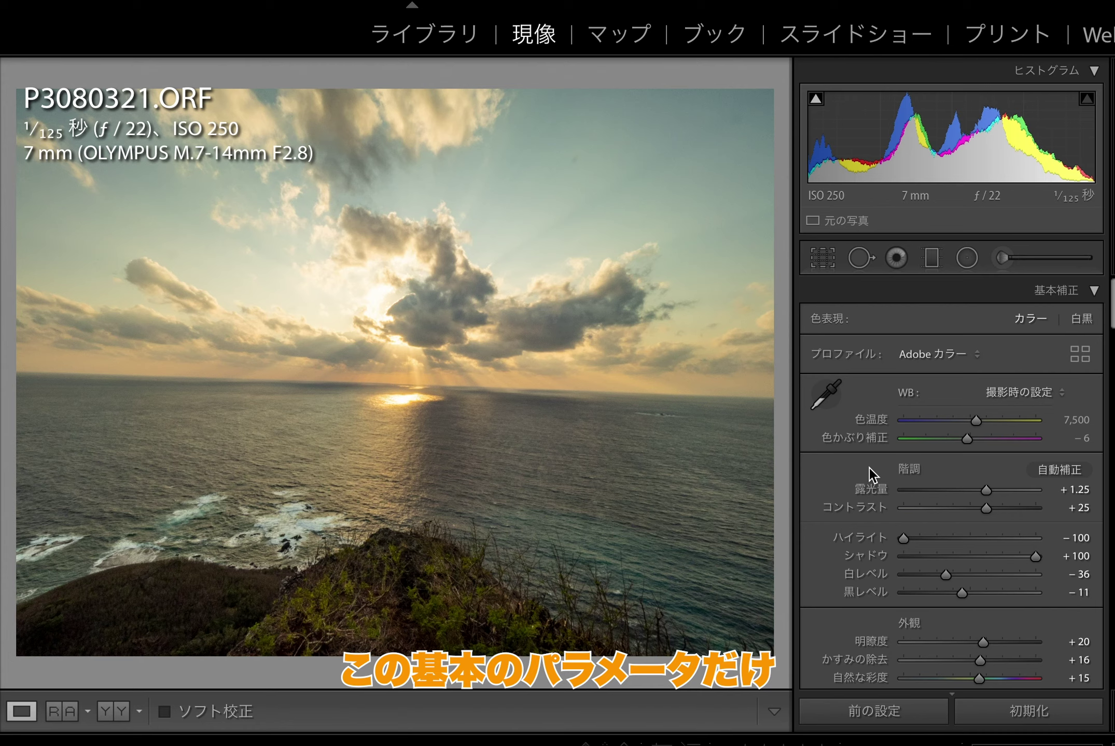
scroll(869, 468, down, 3)
scroll(869, 467, up, 3)
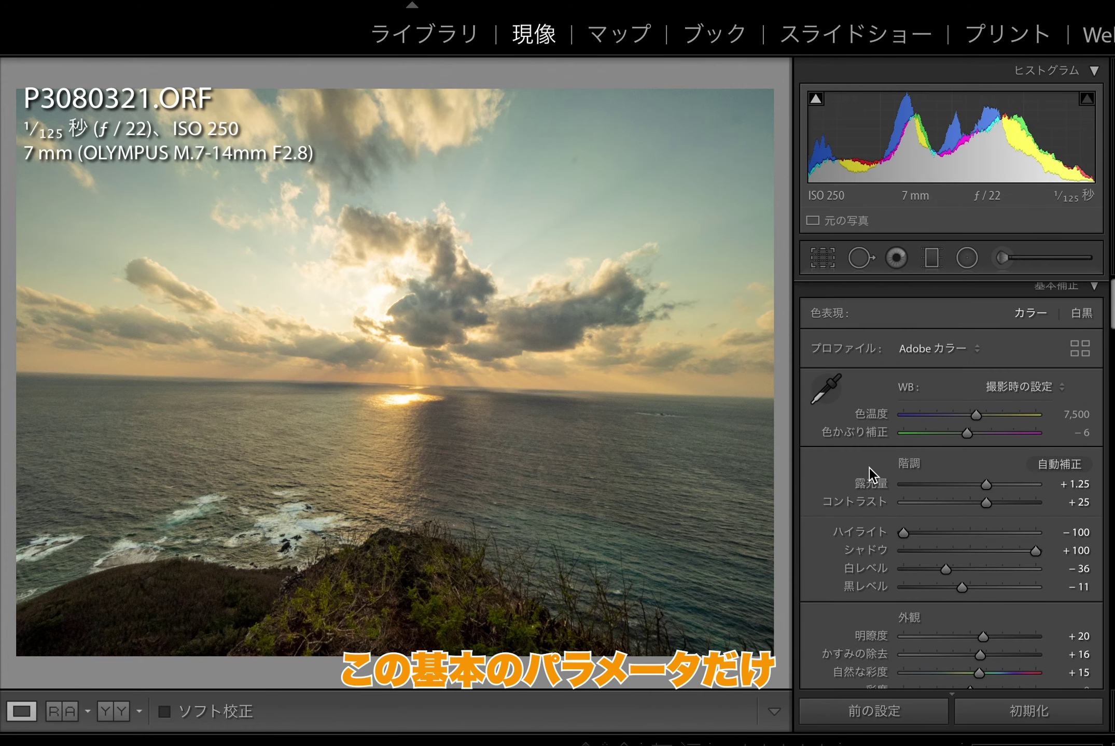
key(y)
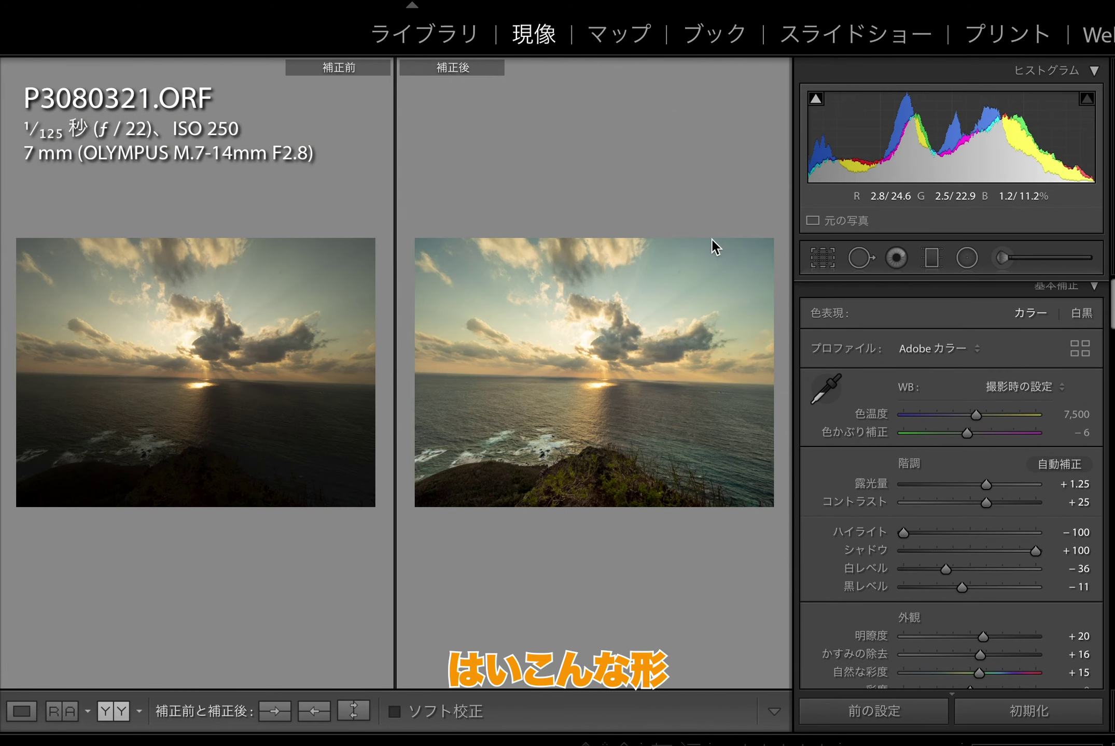
key(y)
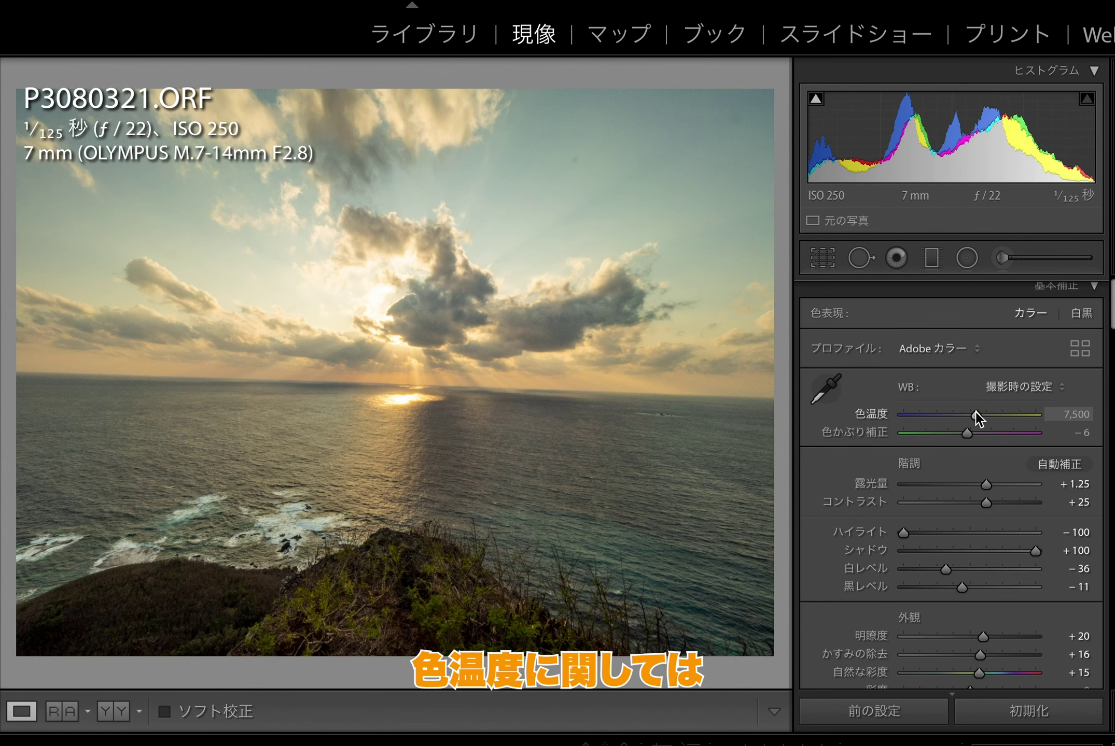
Step: Set white balance to Temp 7,955 and Tint +3, then compare before and after
mouse_move(976, 415)
mouse_down()
mouse_move(1032, 415)
mouse_move(912, 415)
mouse_move(946, 414)
mouse_up()
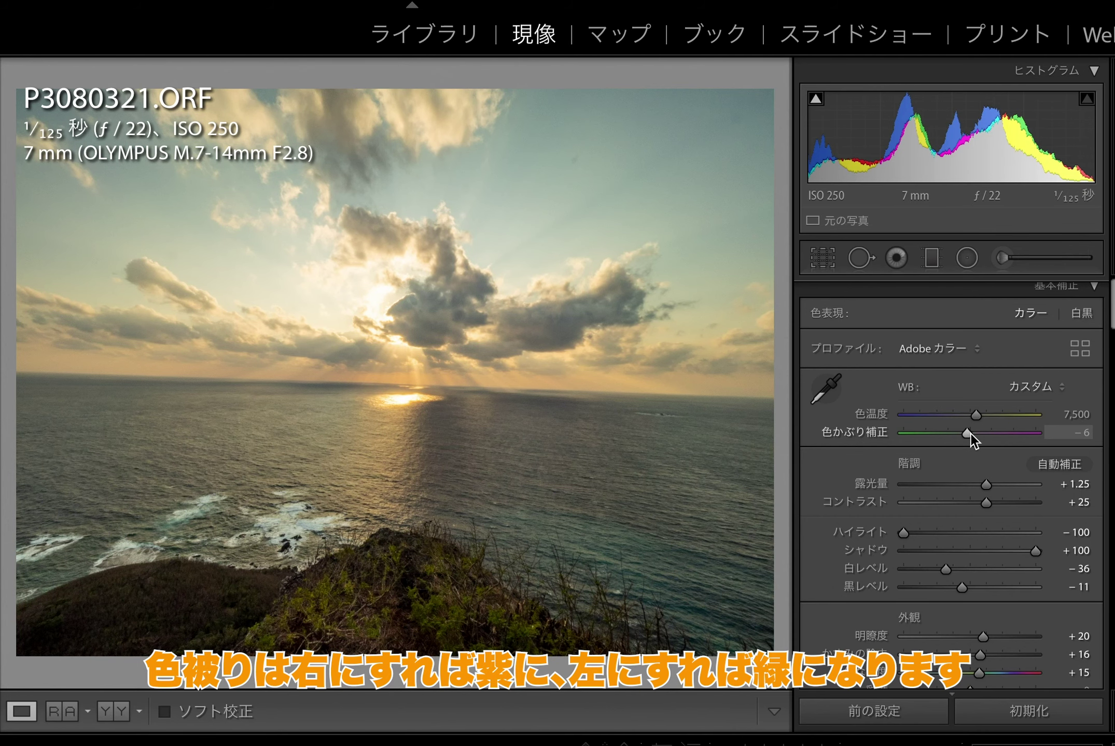
mouse_move(970, 434)
mouse_down()
mouse_move(1012, 432)
mouse_move(931, 441)
mouse_move(967, 433)
mouse_up()
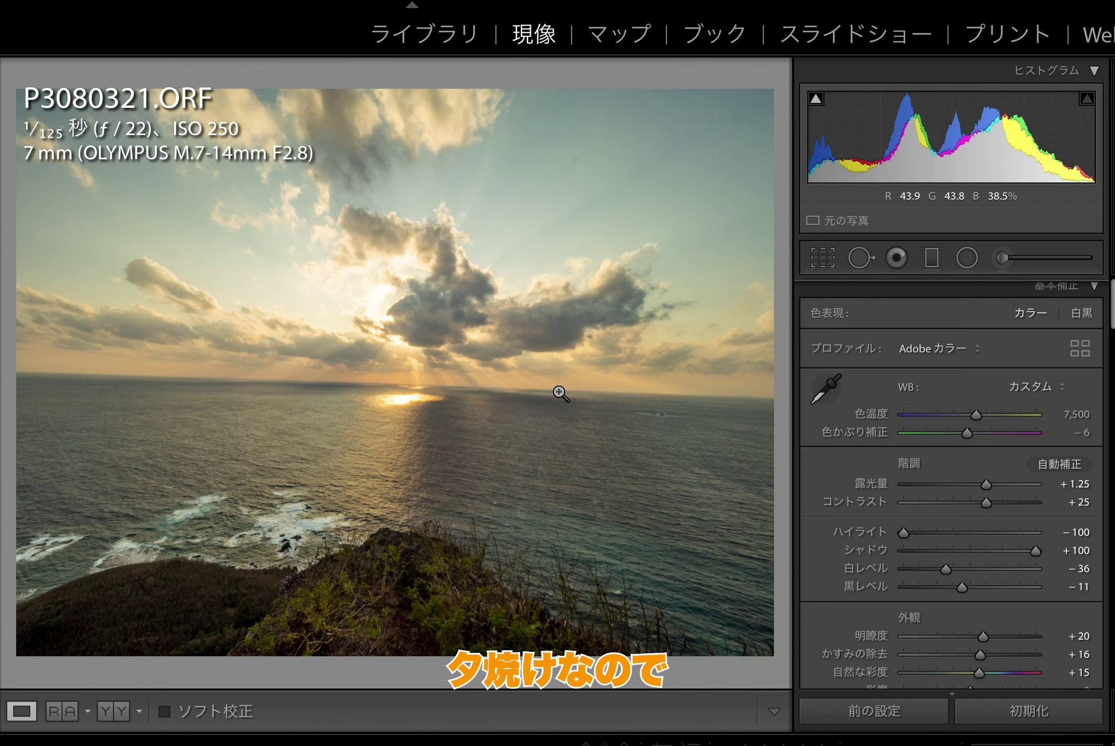
drag(976, 415, 982, 415)
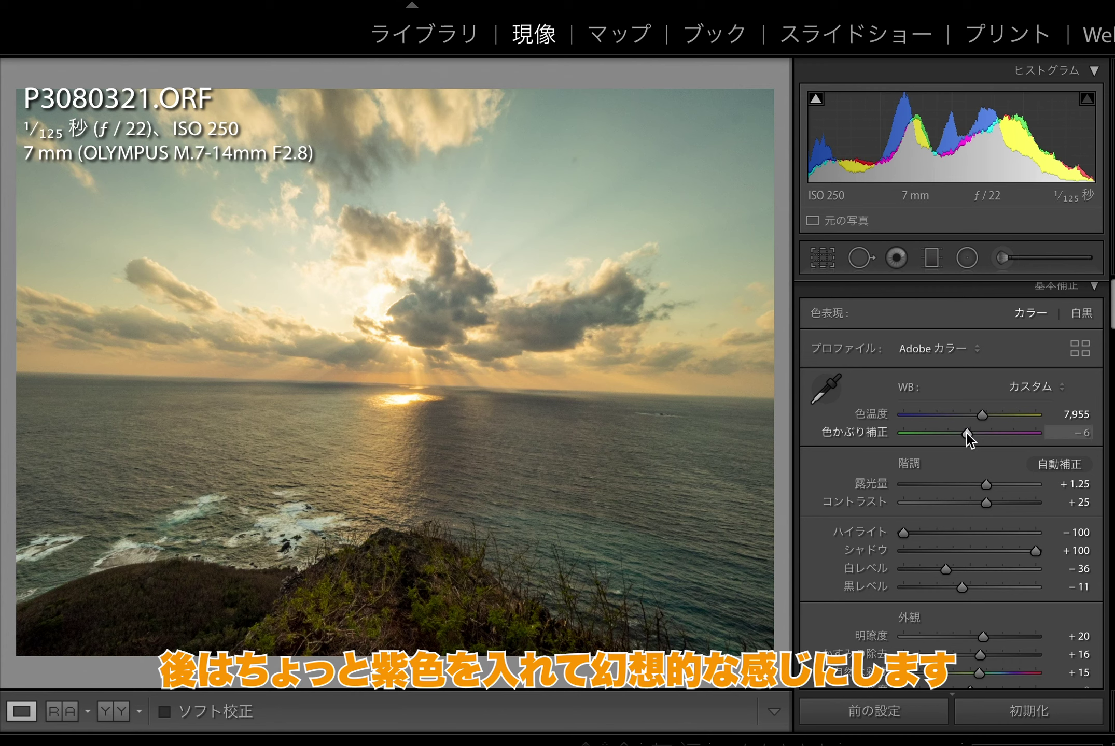
drag(966, 433, 971, 432)
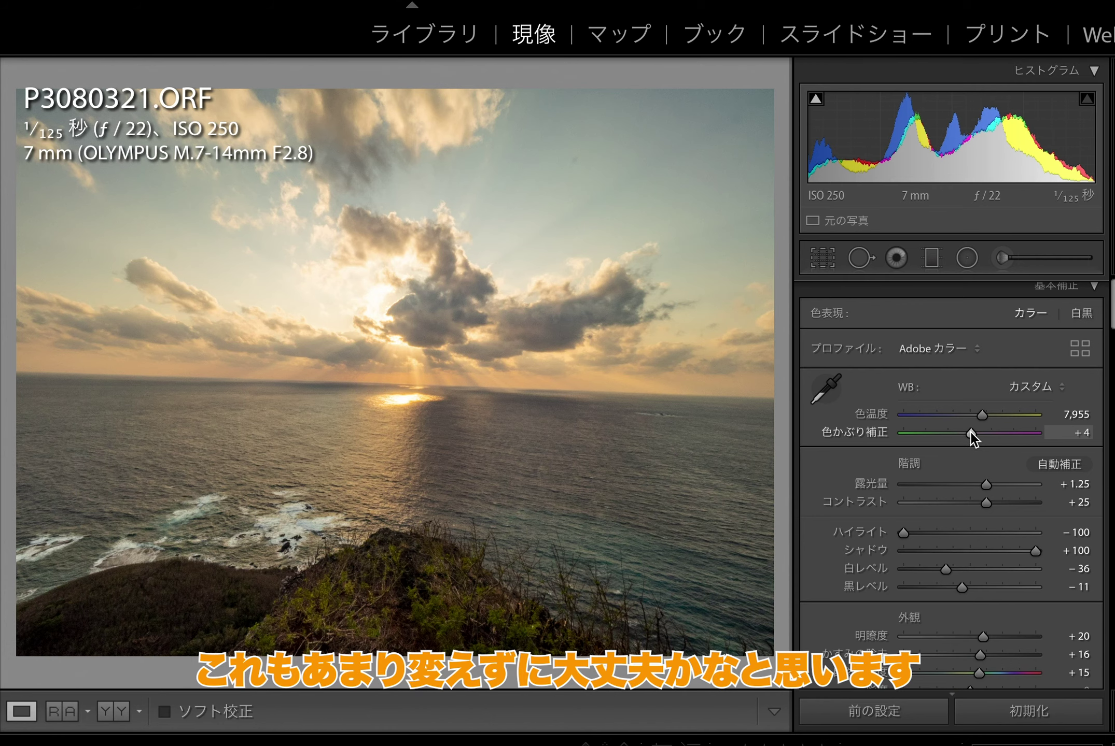
drag(969, 433, 969, 433)
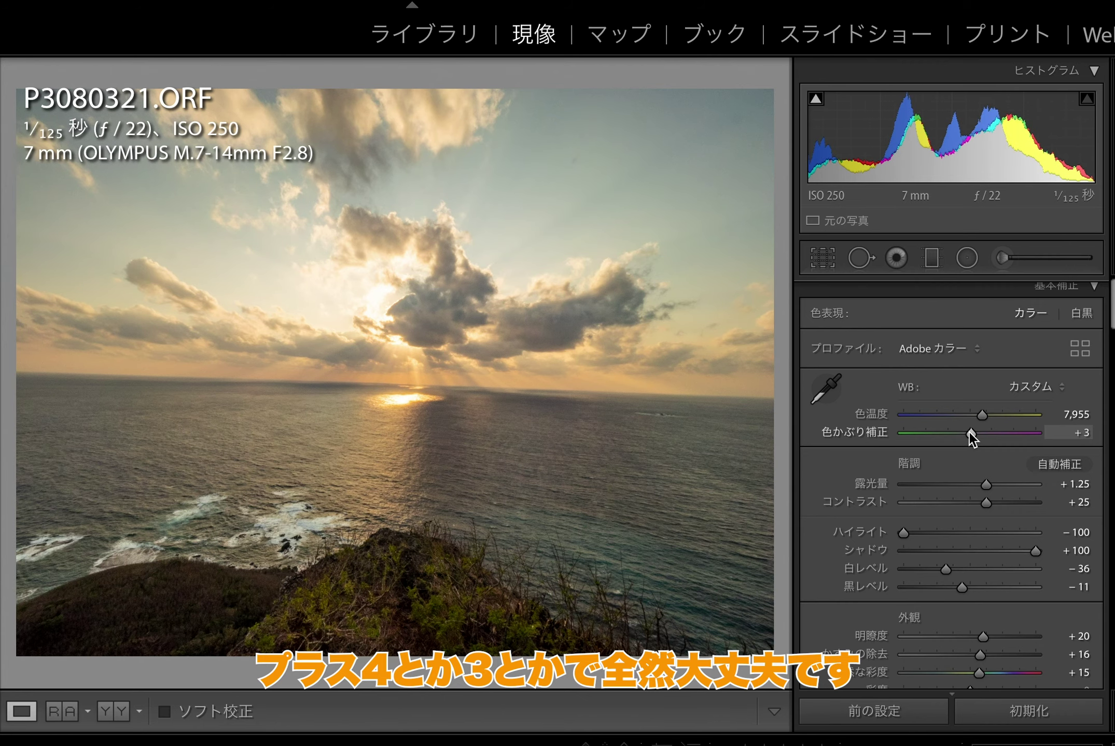
key(y)
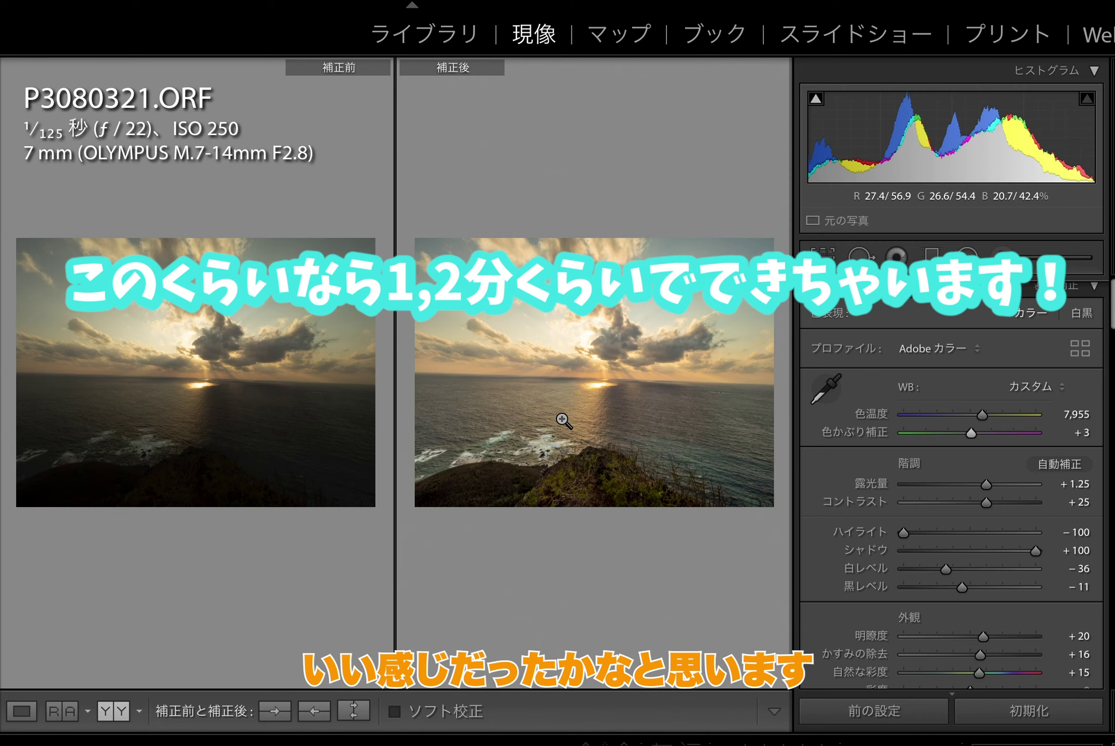
Step: Return to the single edited photo and scroll through the Develop panels
key(y)
scroll(871, 442, down, 5)
scroll(871, 442, down, 2)
scroll(904, 539, down, 4)
scroll(903, 540, up, 5)
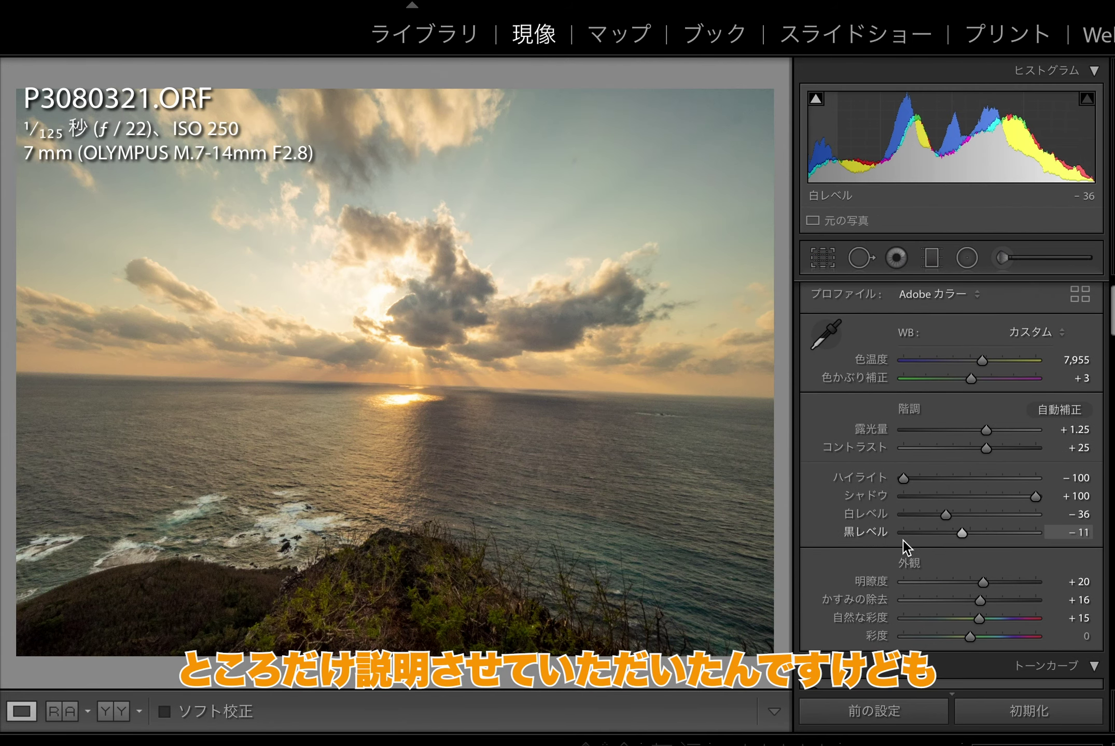
scroll(903, 540, down, 3)
scroll(903, 540, down, 2)
scroll(902, 542, down, 3)
scroll(903, 539, down, 3)
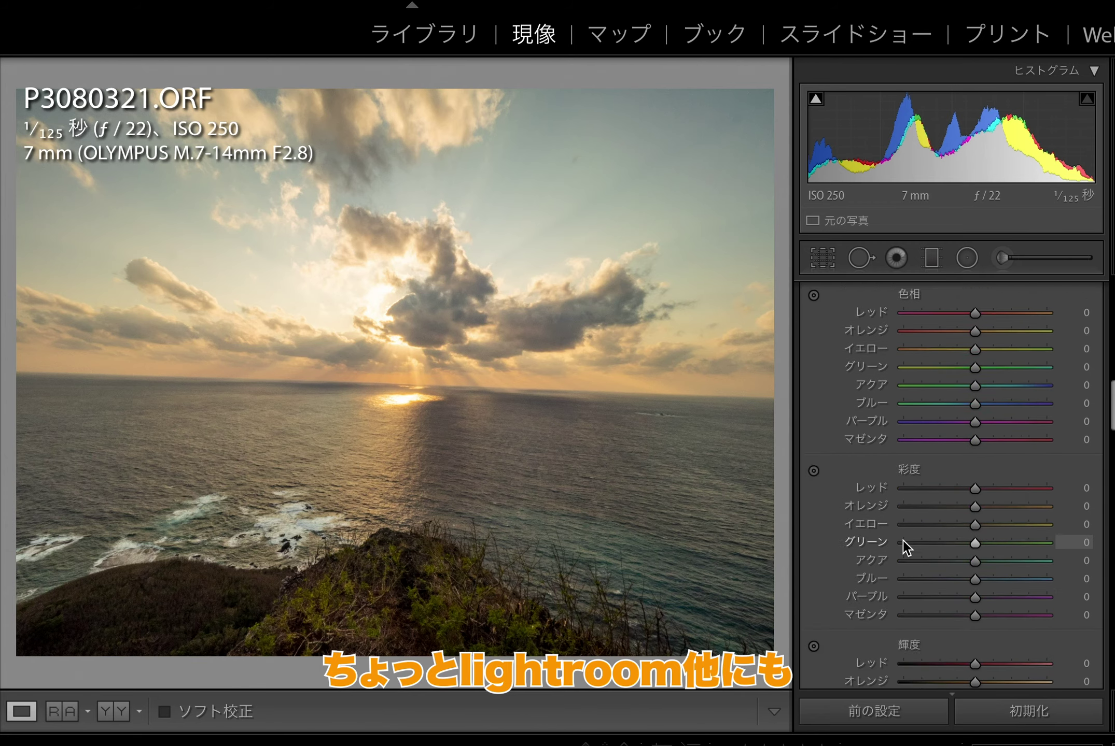
scroll(903, 540, down, 3)
scroll(903, 539, down, 3)
scroll(903, 539, down, 3)
scroll(903, 540, down, 1)
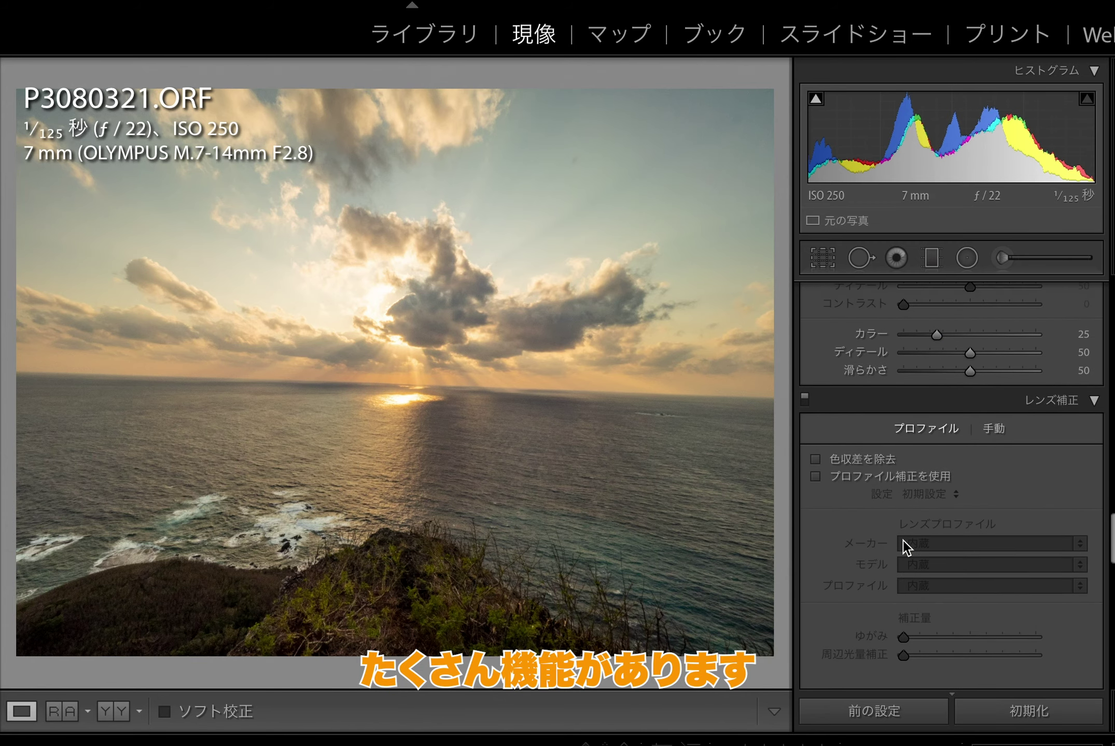
scroll(903, 540, up, 3)
scroll(903, 539, up, 6)
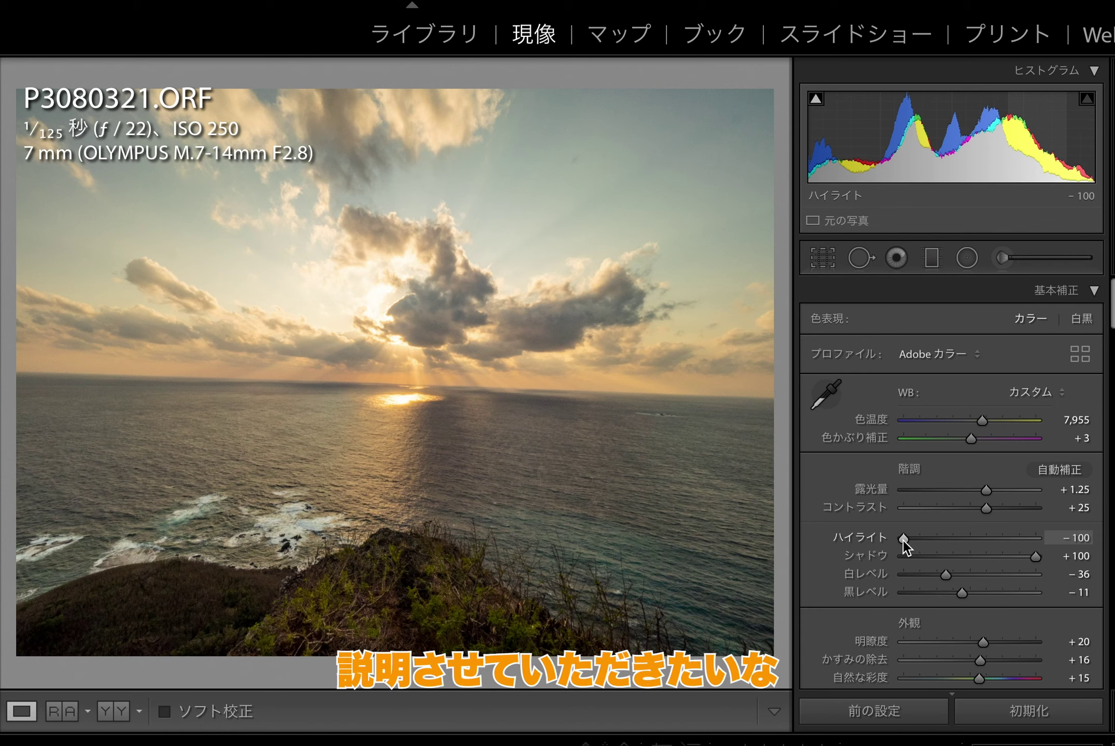